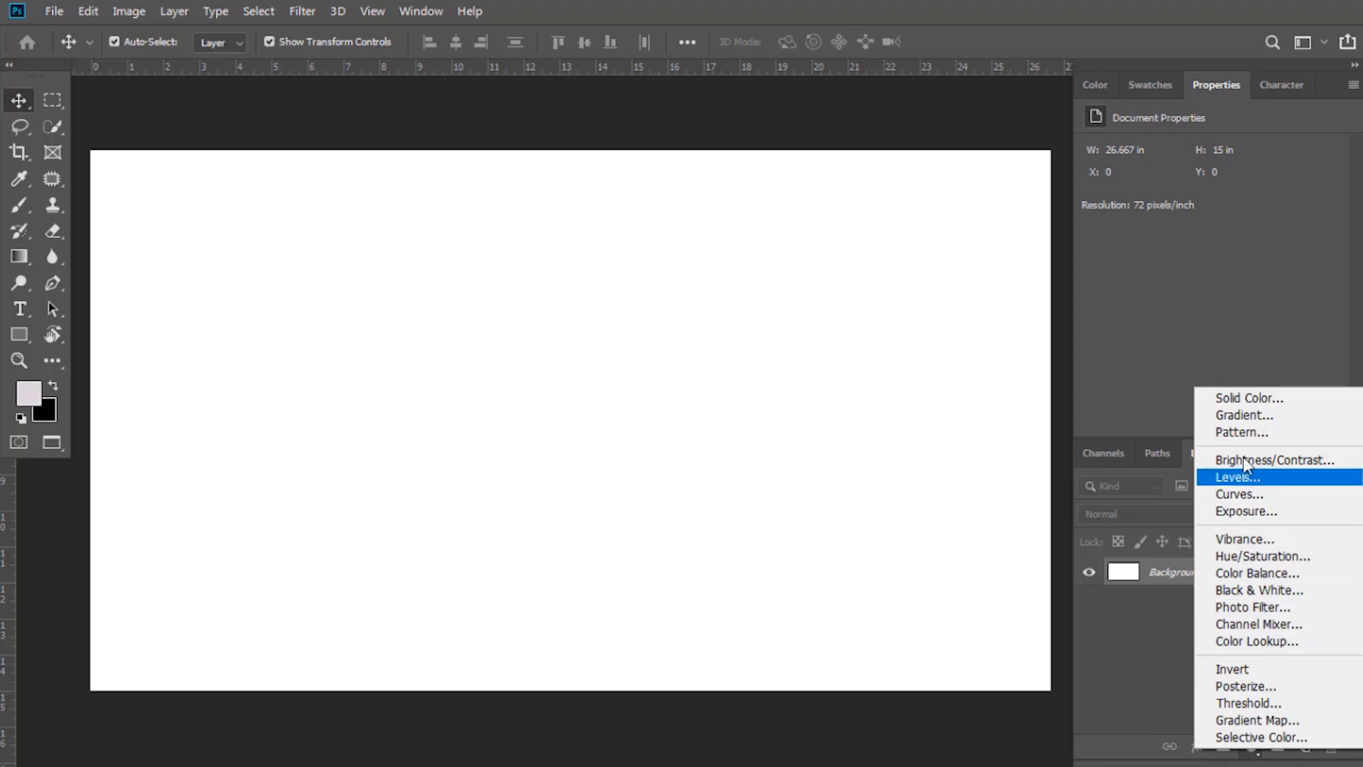
Add a gradient fill layer with Radial style, Reverse and Dither enabled, and a scale of 150%.
left_click(1245, 414)
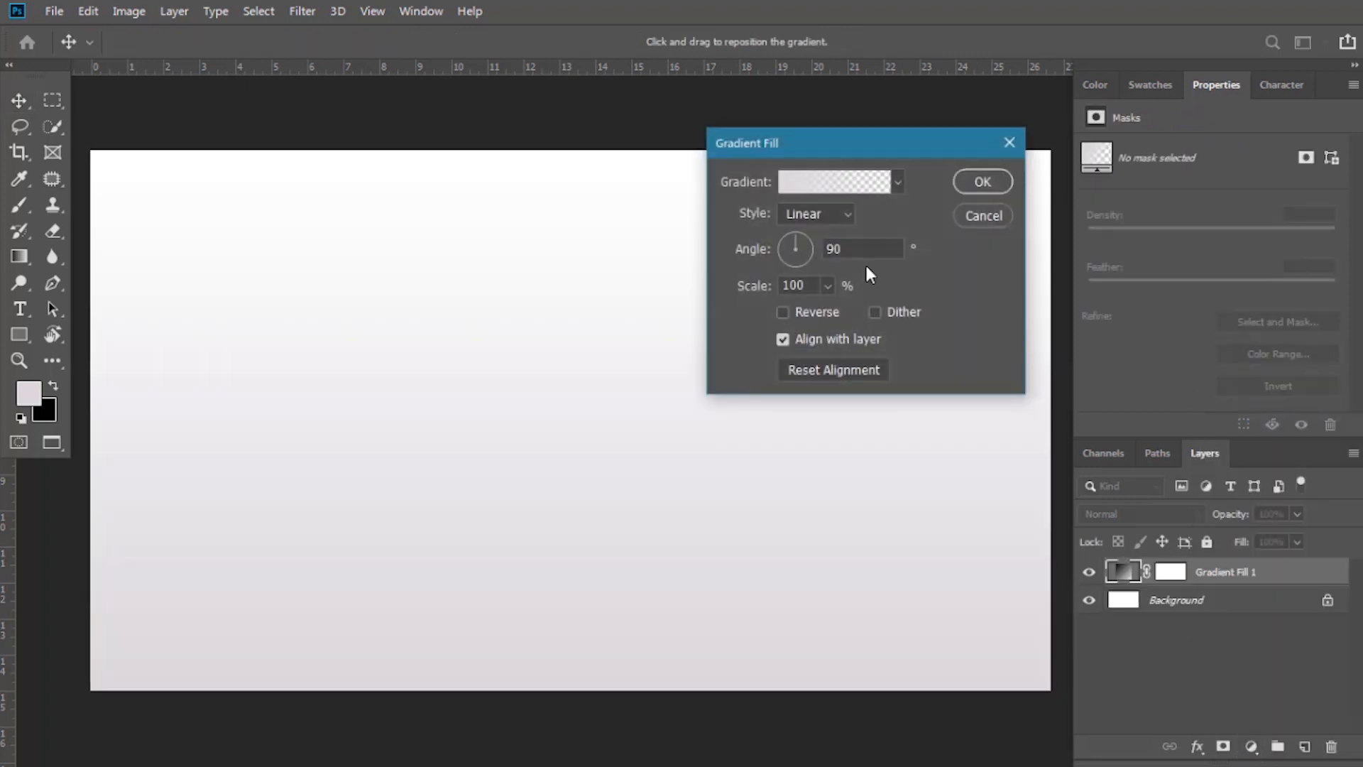
left_click(827, 213)
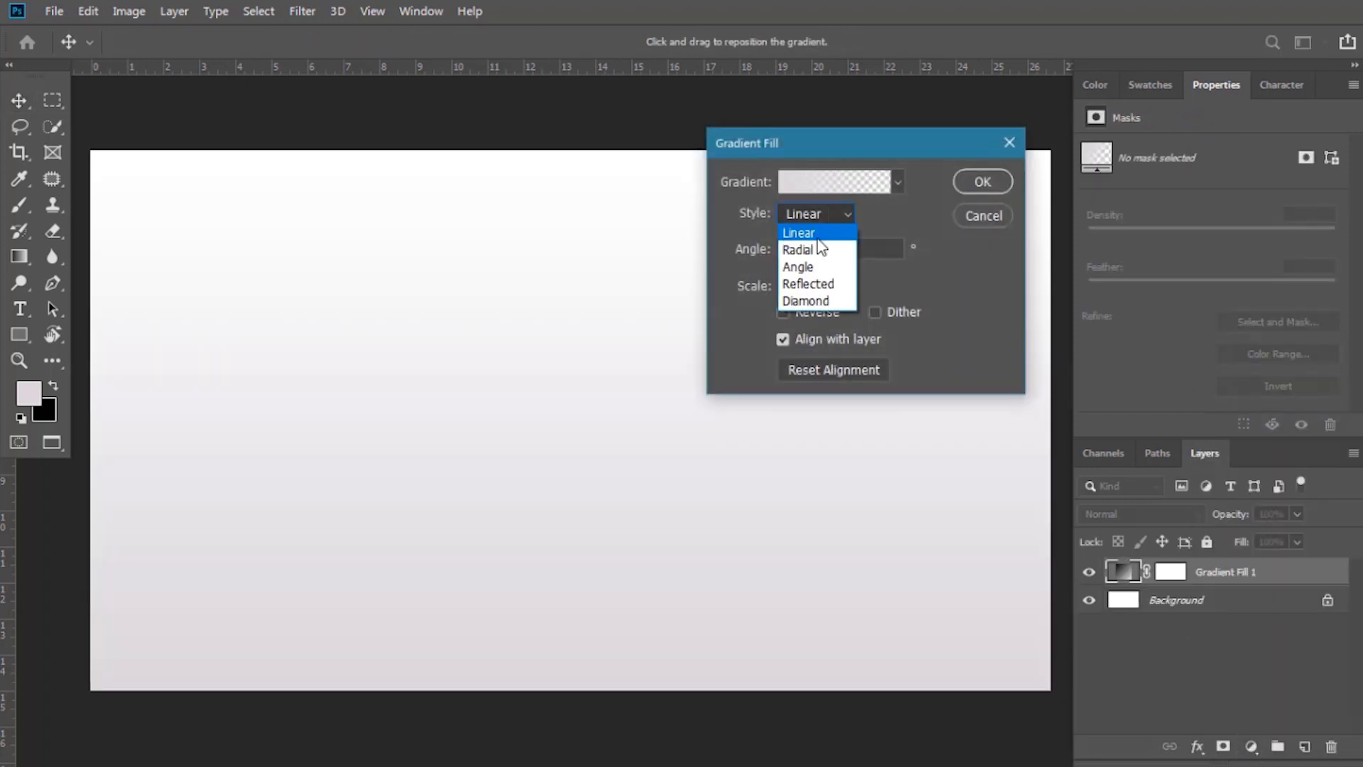
left_click(812, 257)
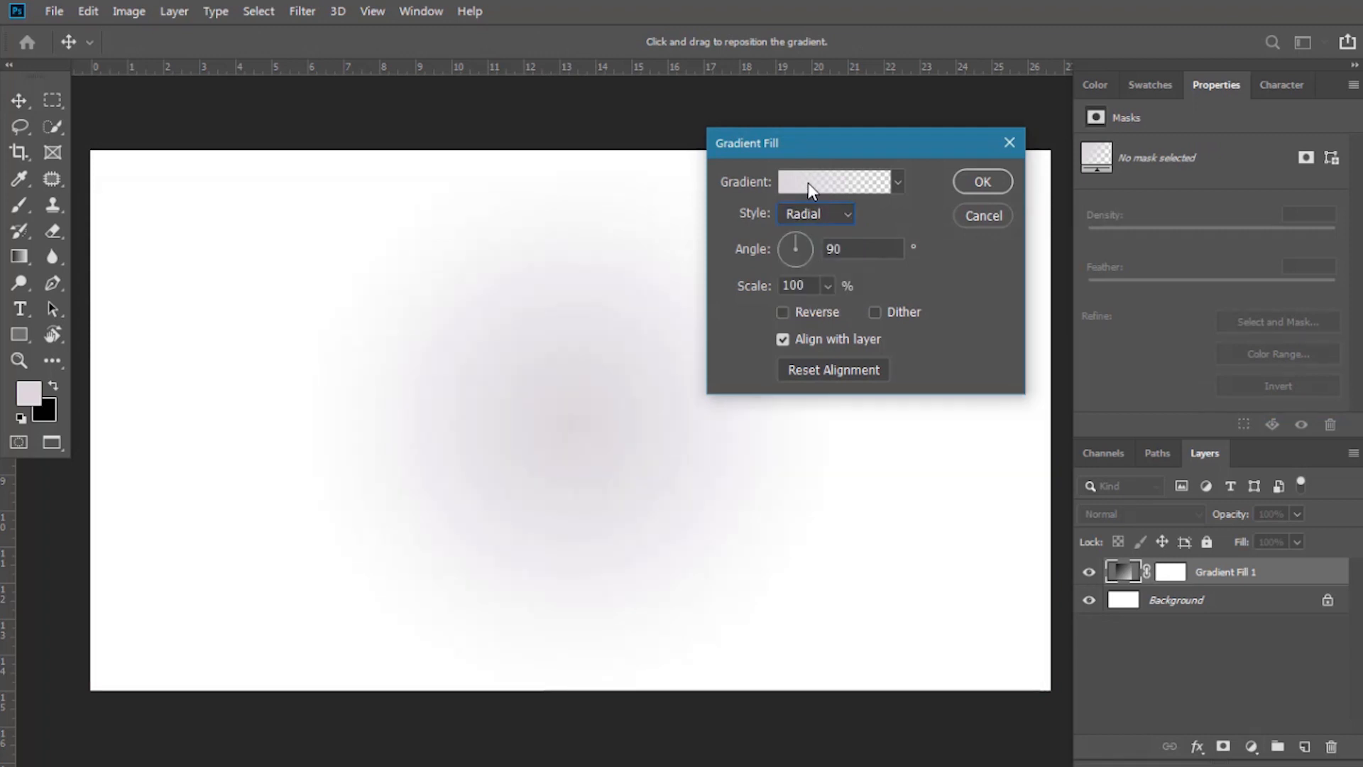
left_click_drag(811, 148, 893, 134)
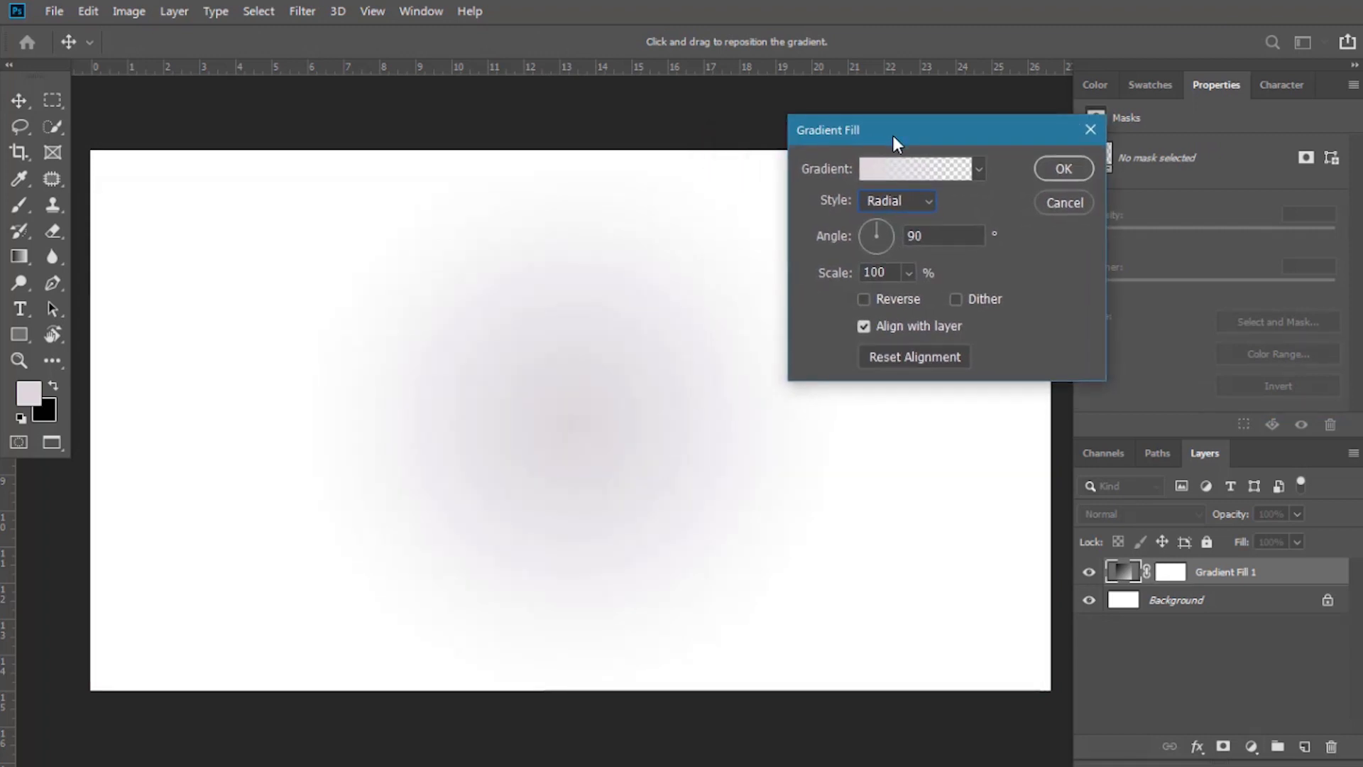
left_click(864, 299)
left_click(909, 274)
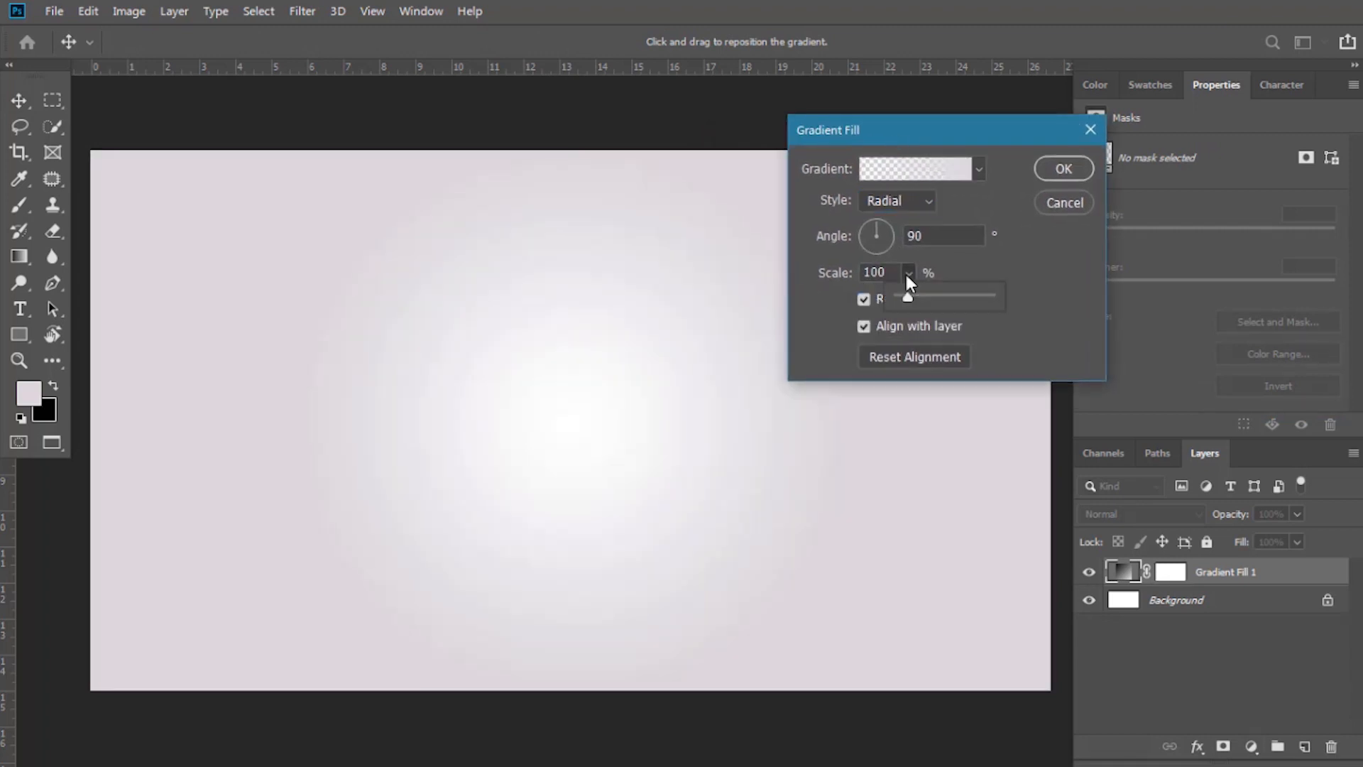
left_click(892, 273)
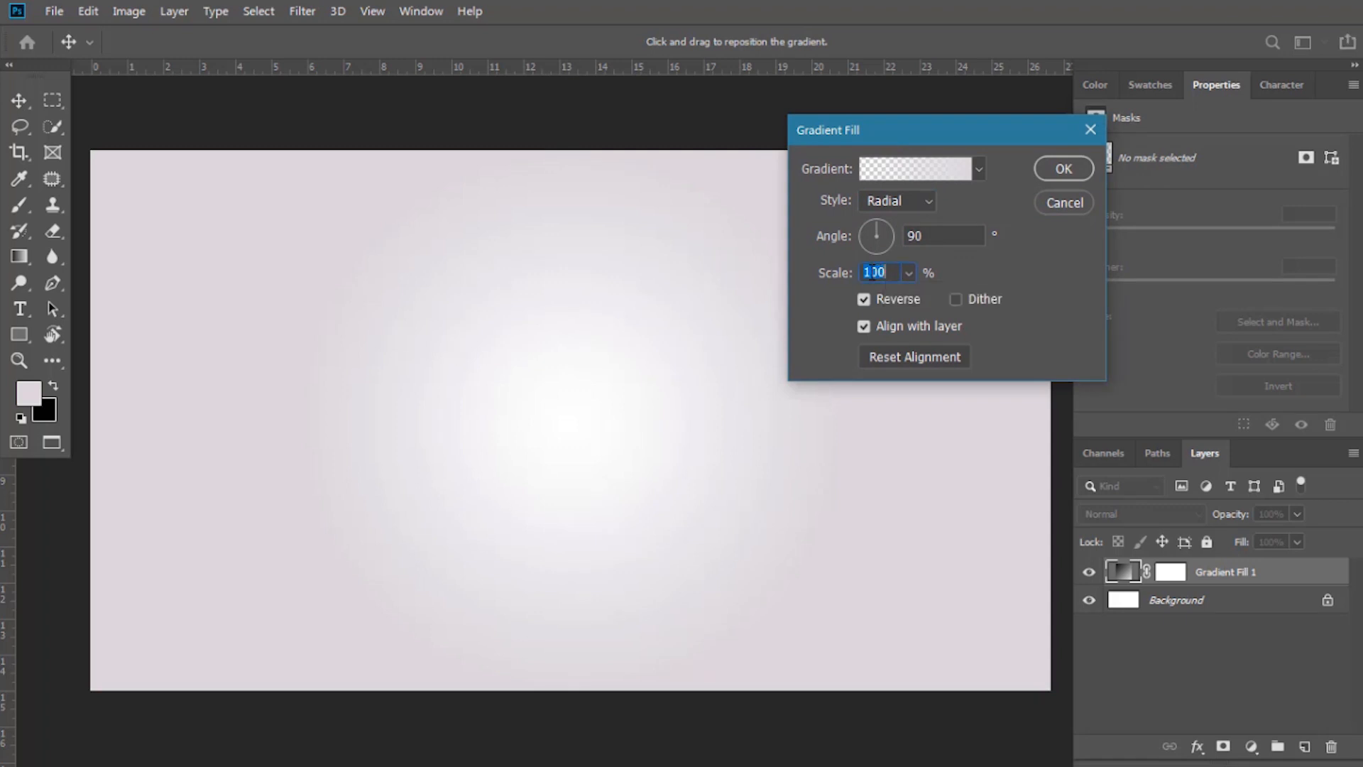
type("150")
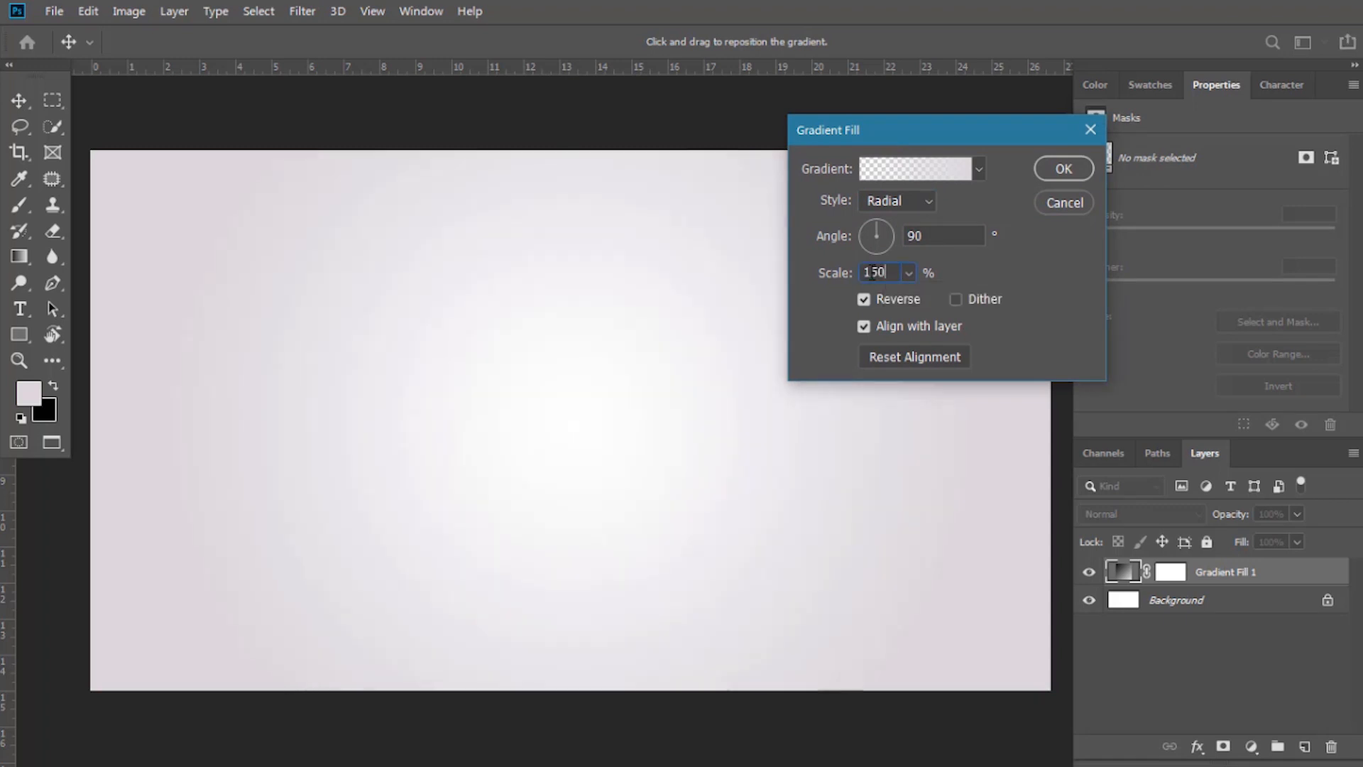
left_click(956, 301)
left_click(1065, 162)
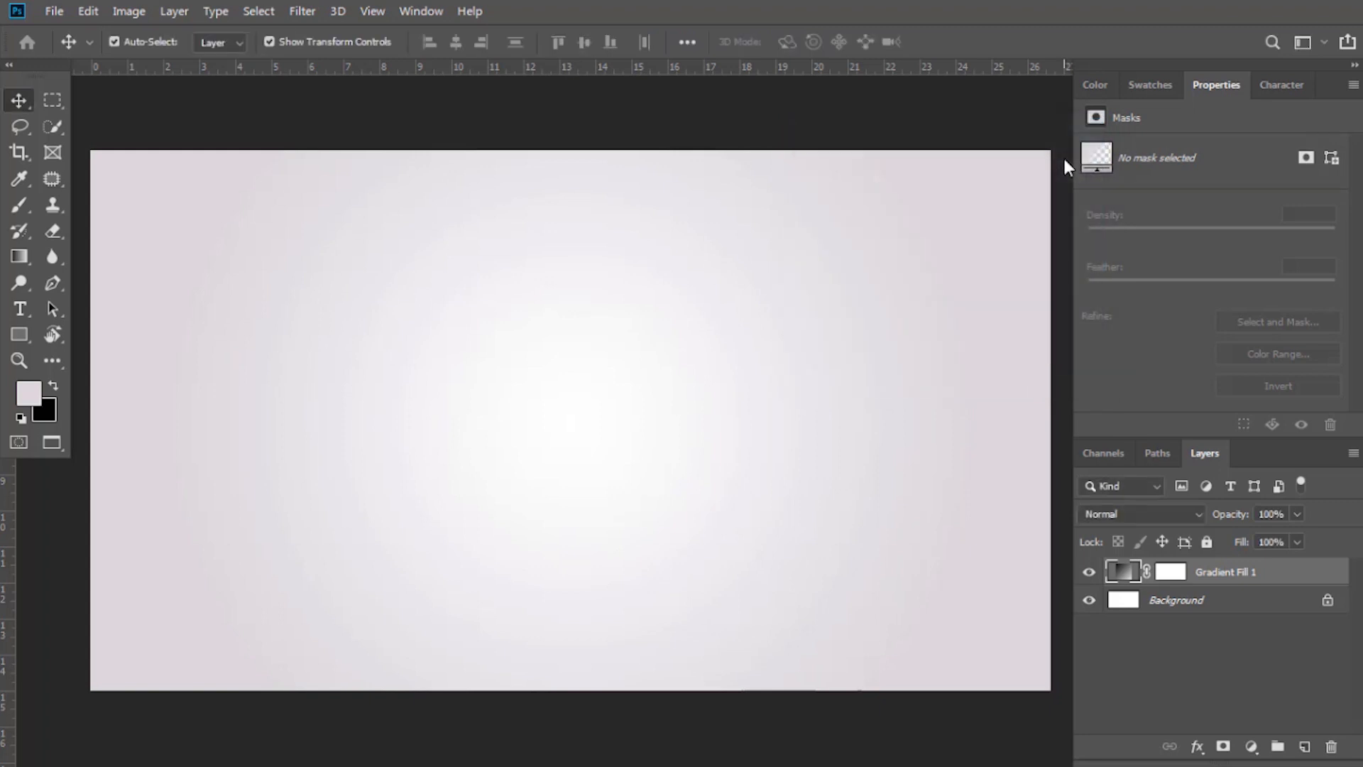
Add a text layer with the letter "A" in Adobe Clean Bold near the middle of the canvas.
left_click(20, 308)
left_click(227, 47)
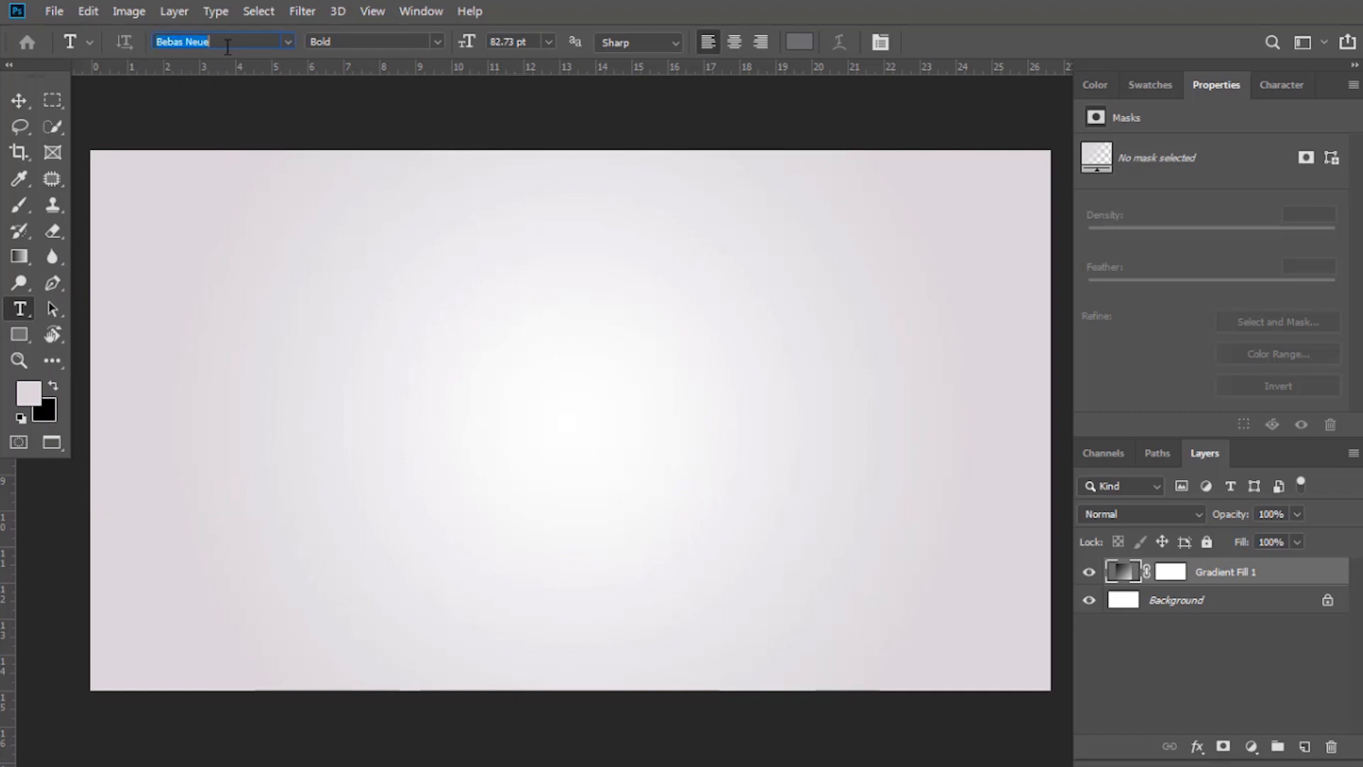
left_click(227, 46)
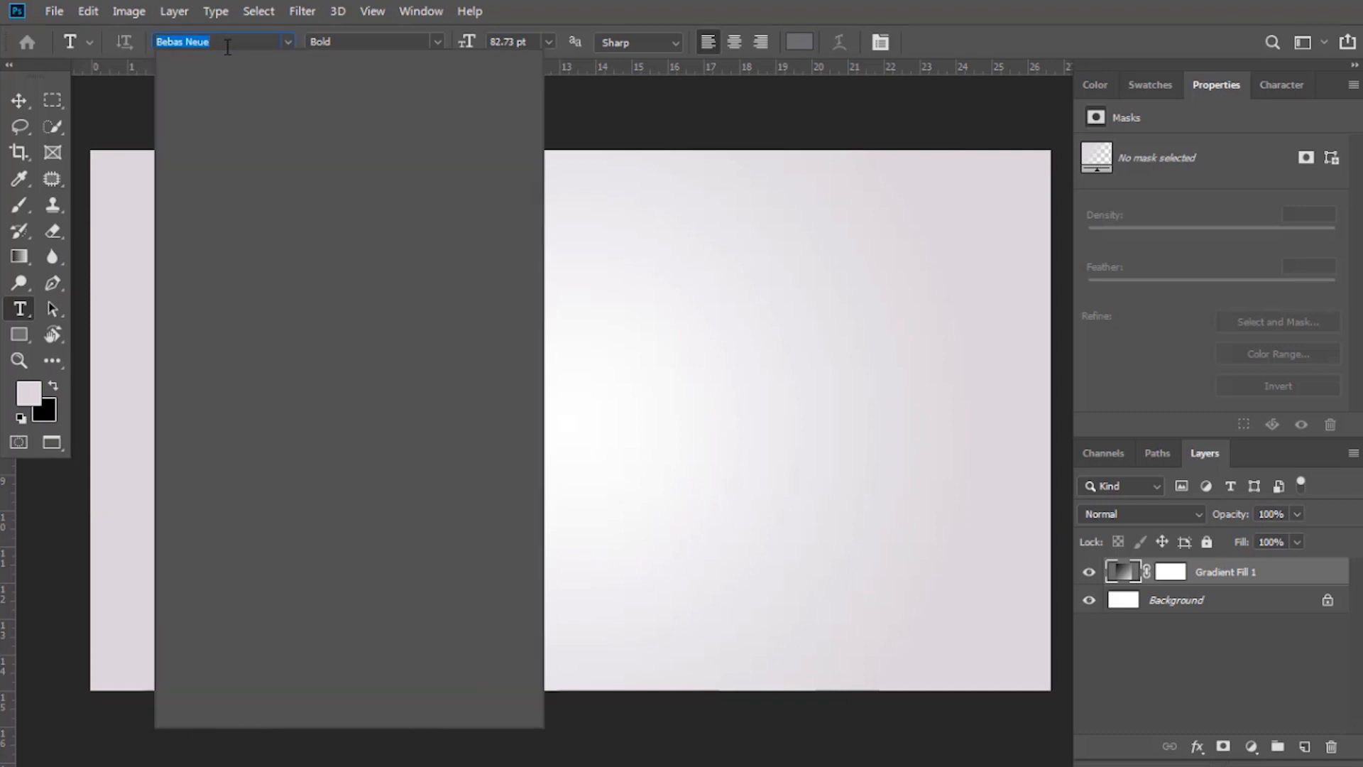
type("adobe c")
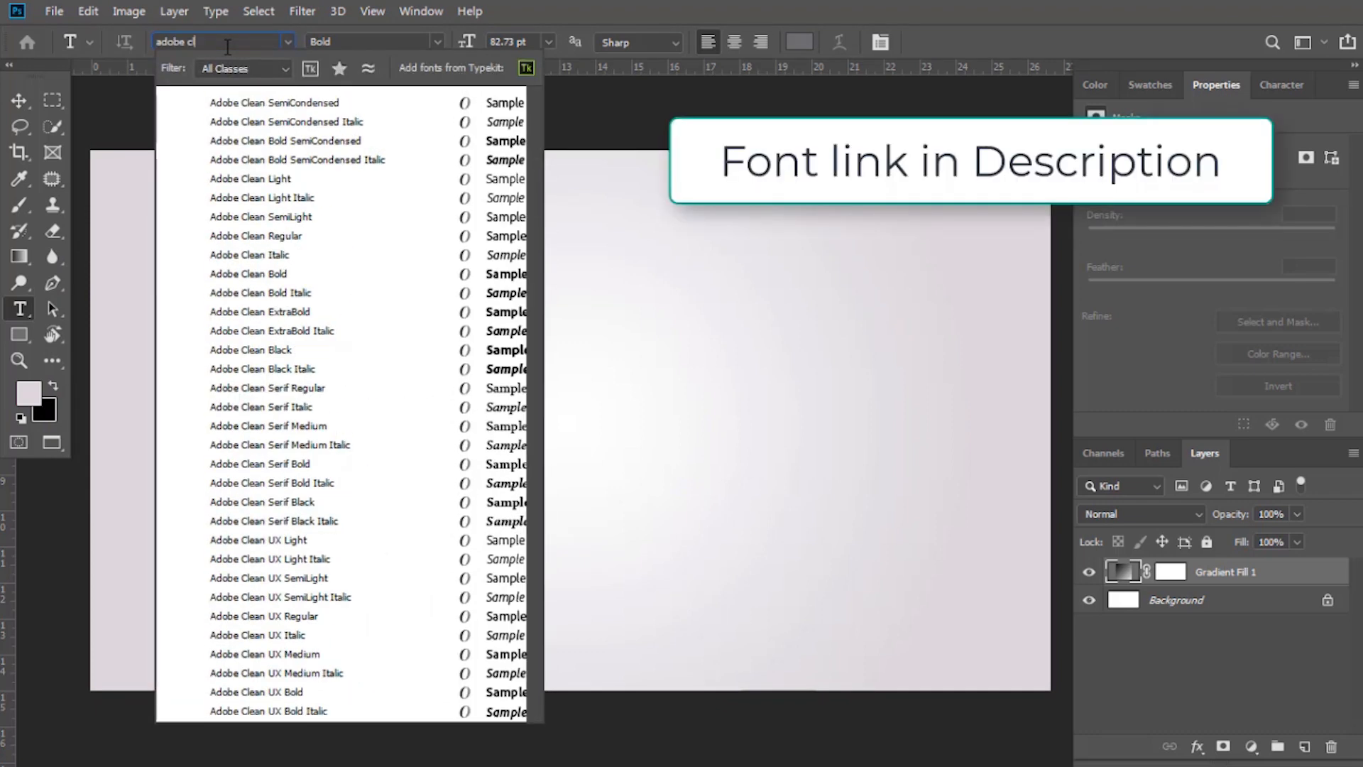
type("lean")
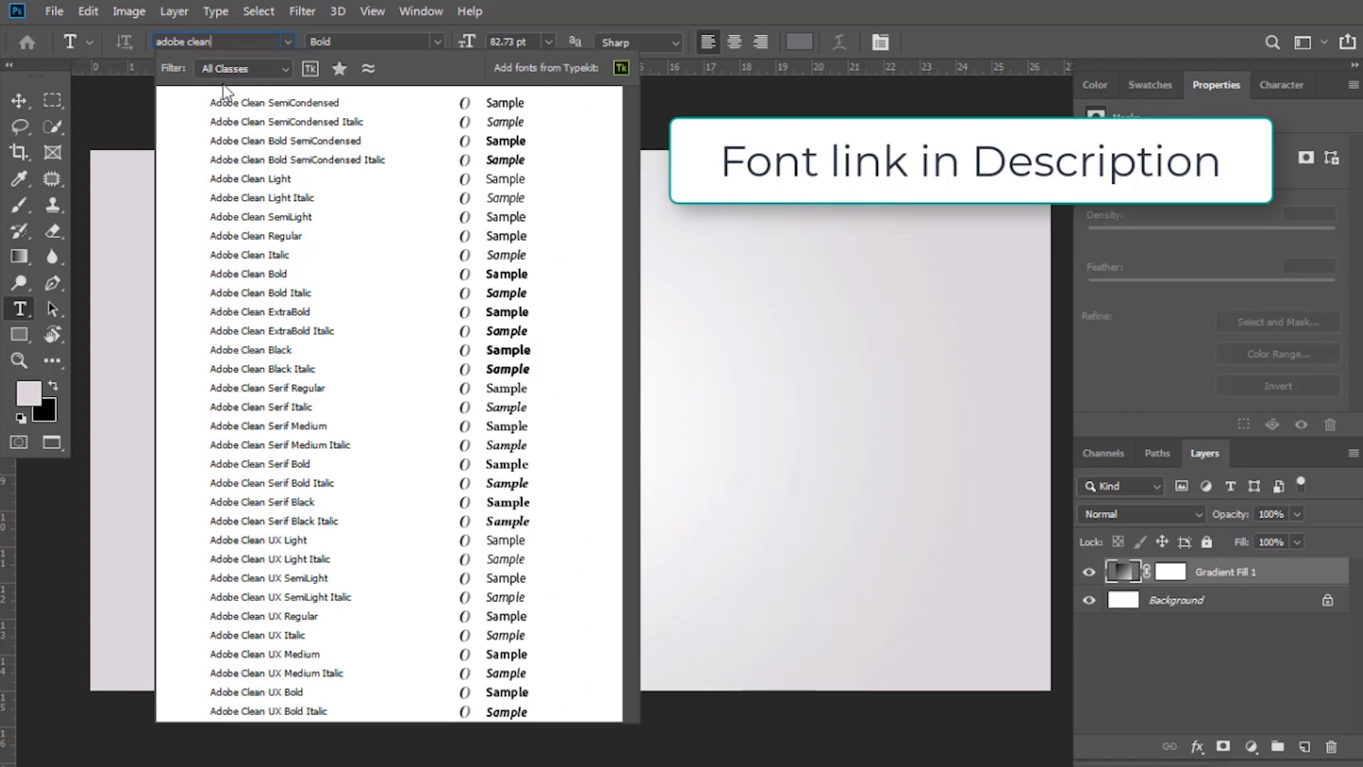
left_click(265, 274)
left_click(475, 387)
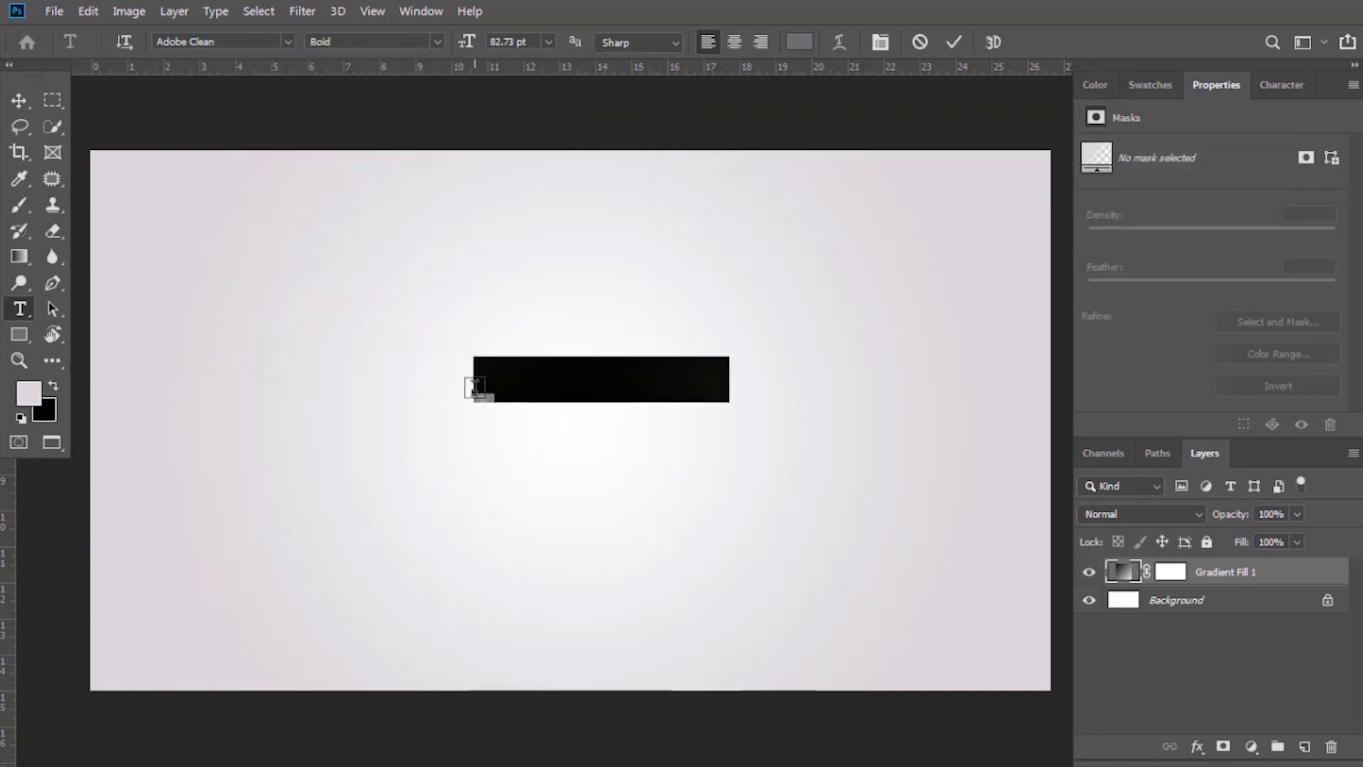
type("A")
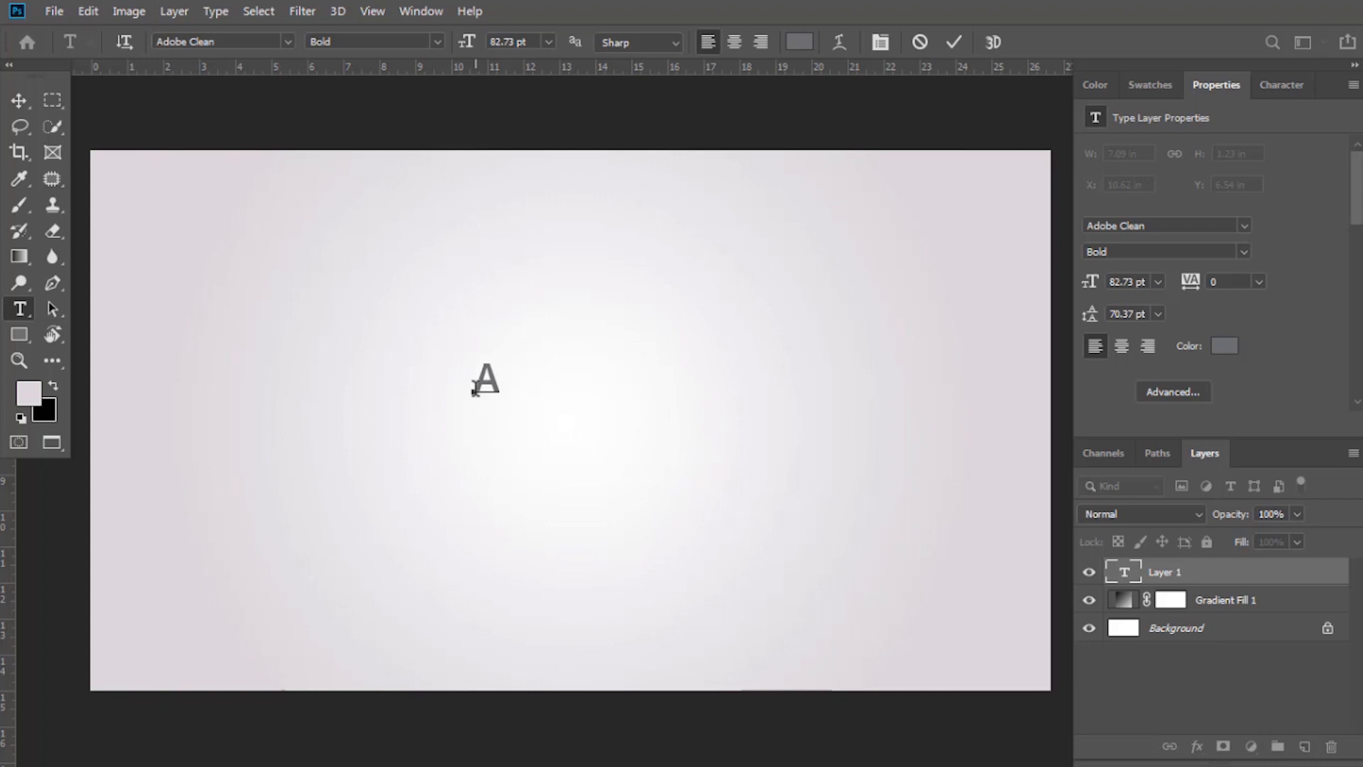
Set the colour of the letter A to grey 909192 and commit the text.
left_click_drag(475, 390, 505, 389)
left_click(800, 44)
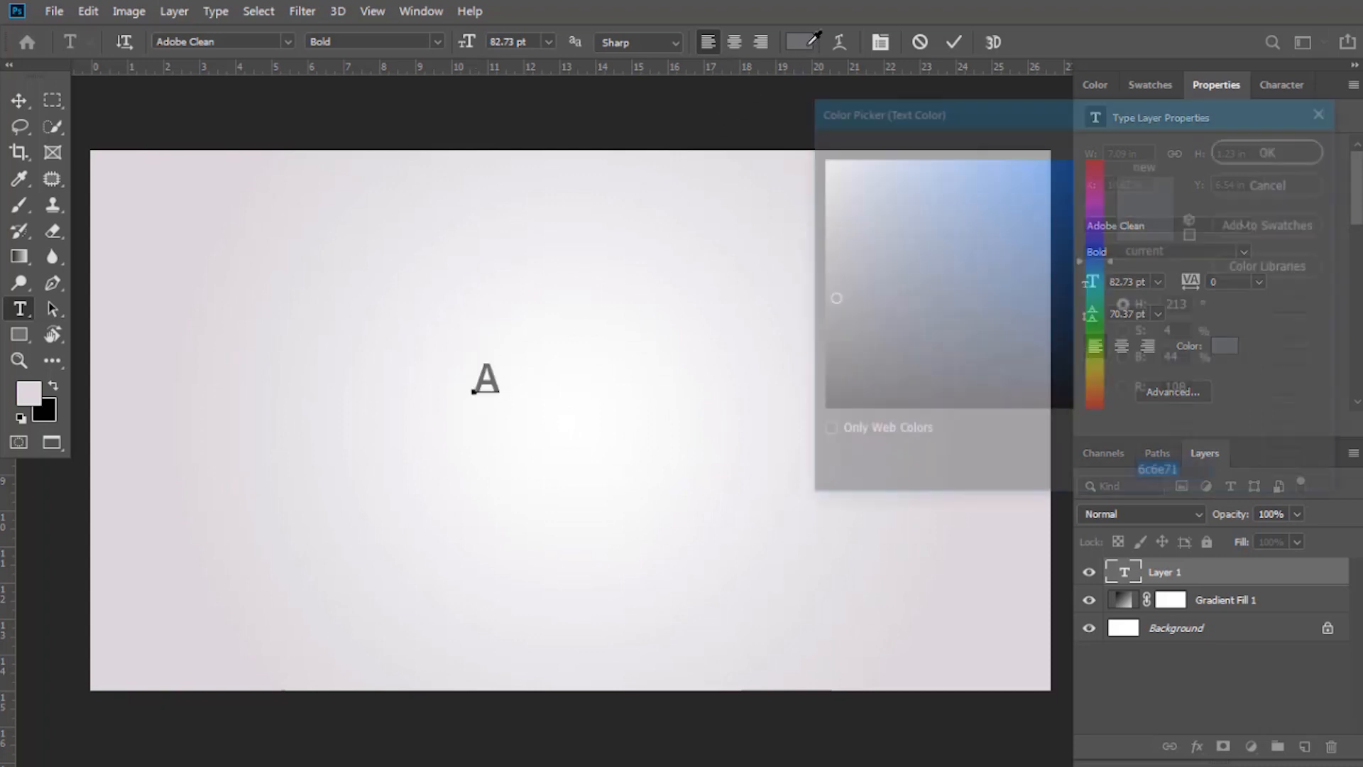
left_click(823, 264)
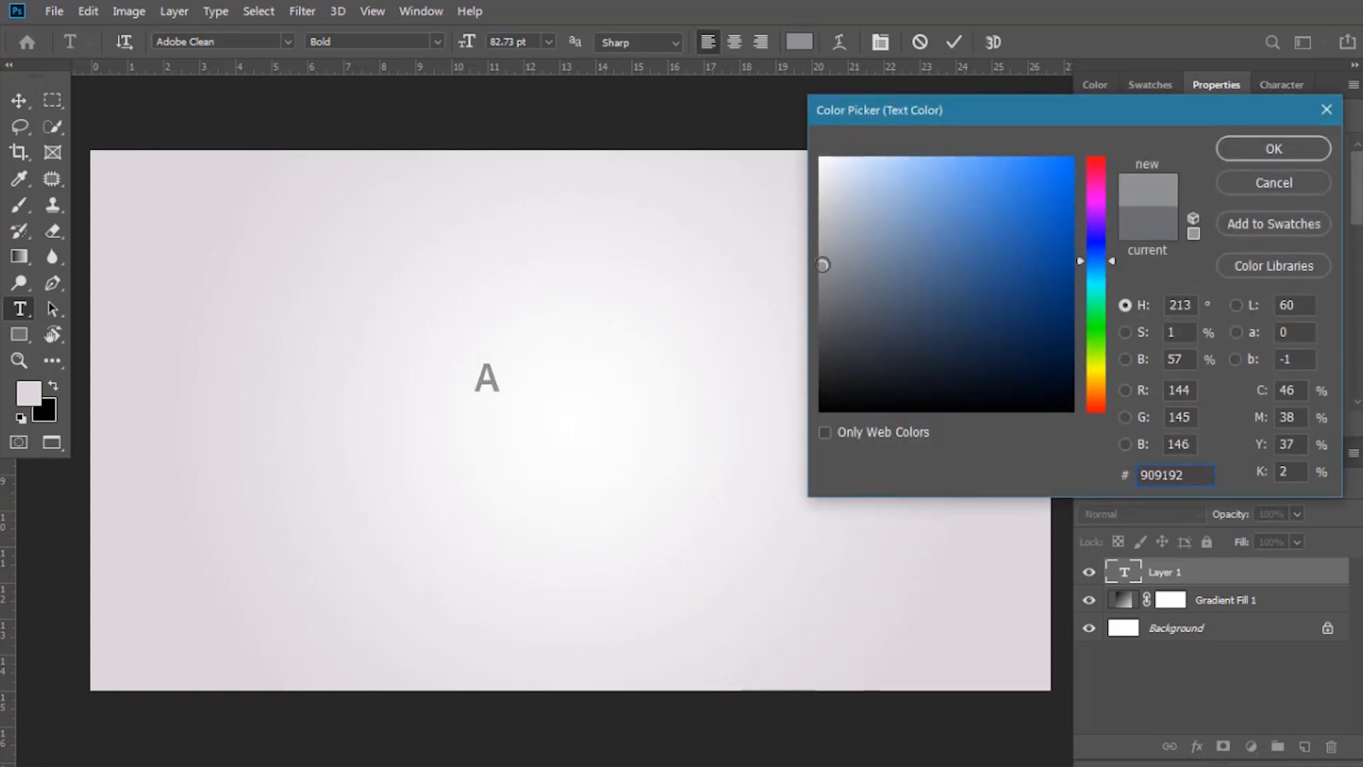
left_click(1245, 148)
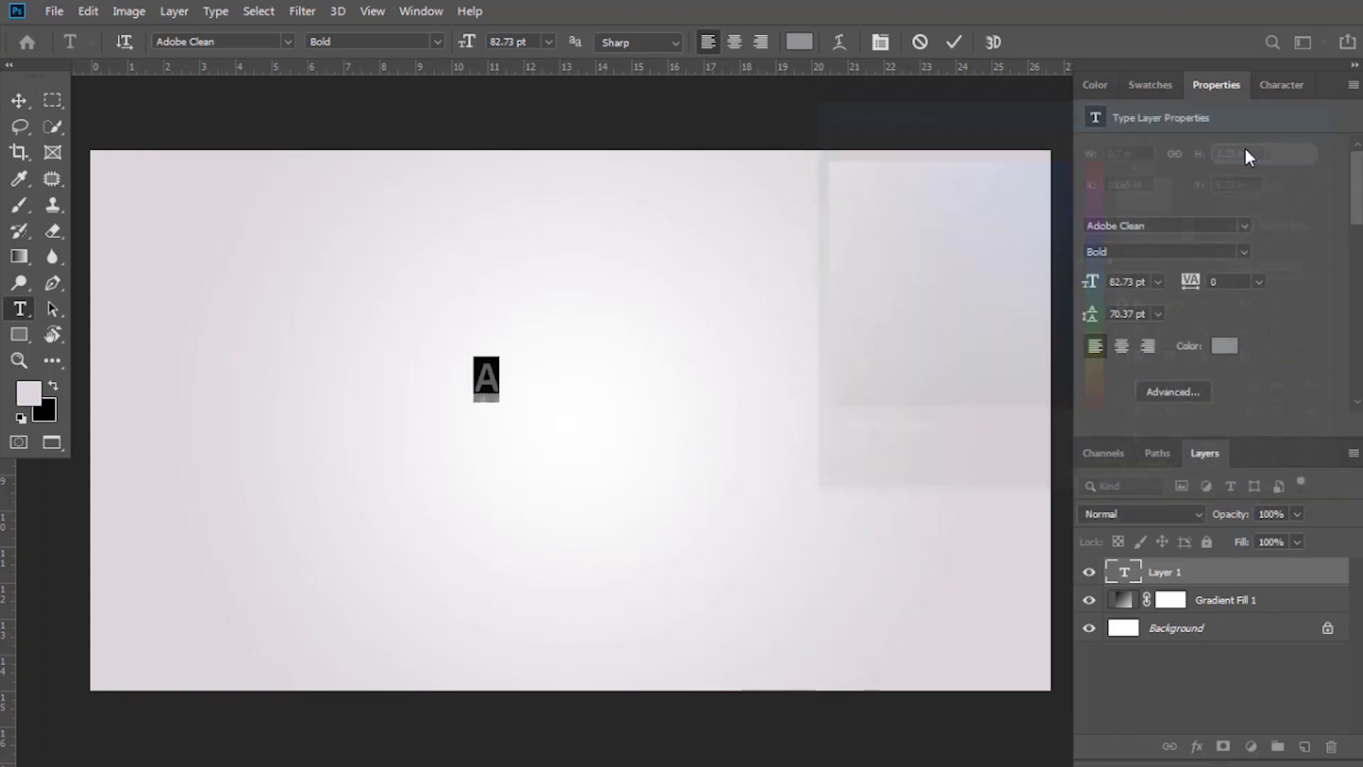
left_click(953, 42)
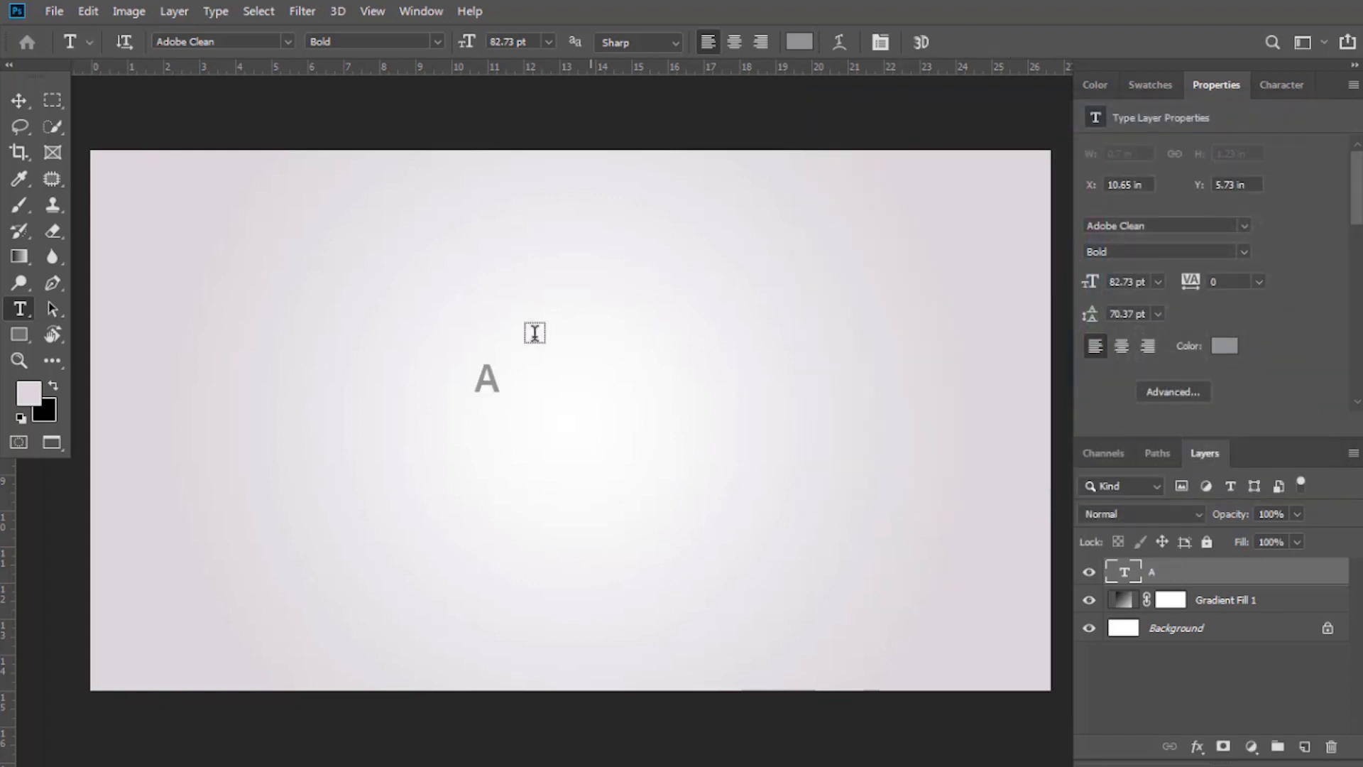
Scale the letter A up proportionally to a font size of about 699 pt.
left_click(19, 100)
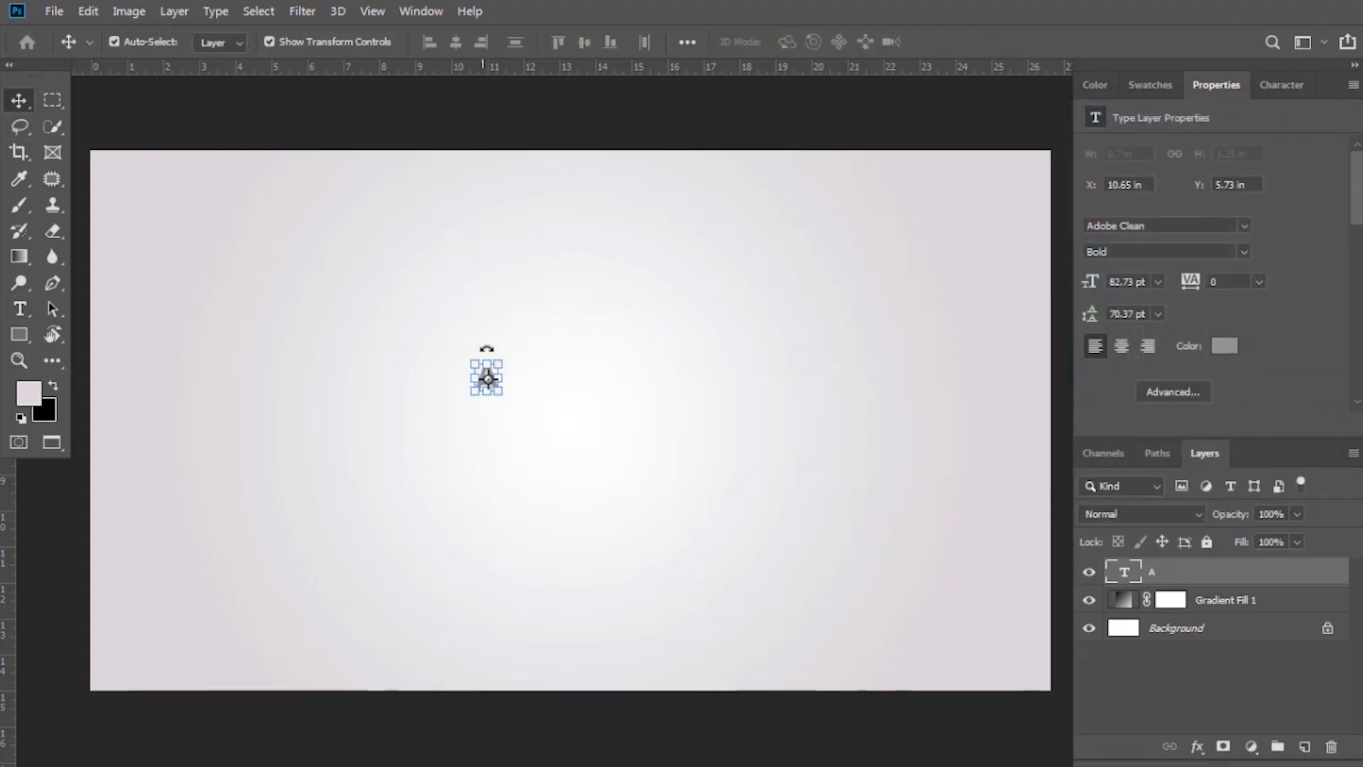
left_click_drag(505, 364, 699, 256)
left_click(960, 42)
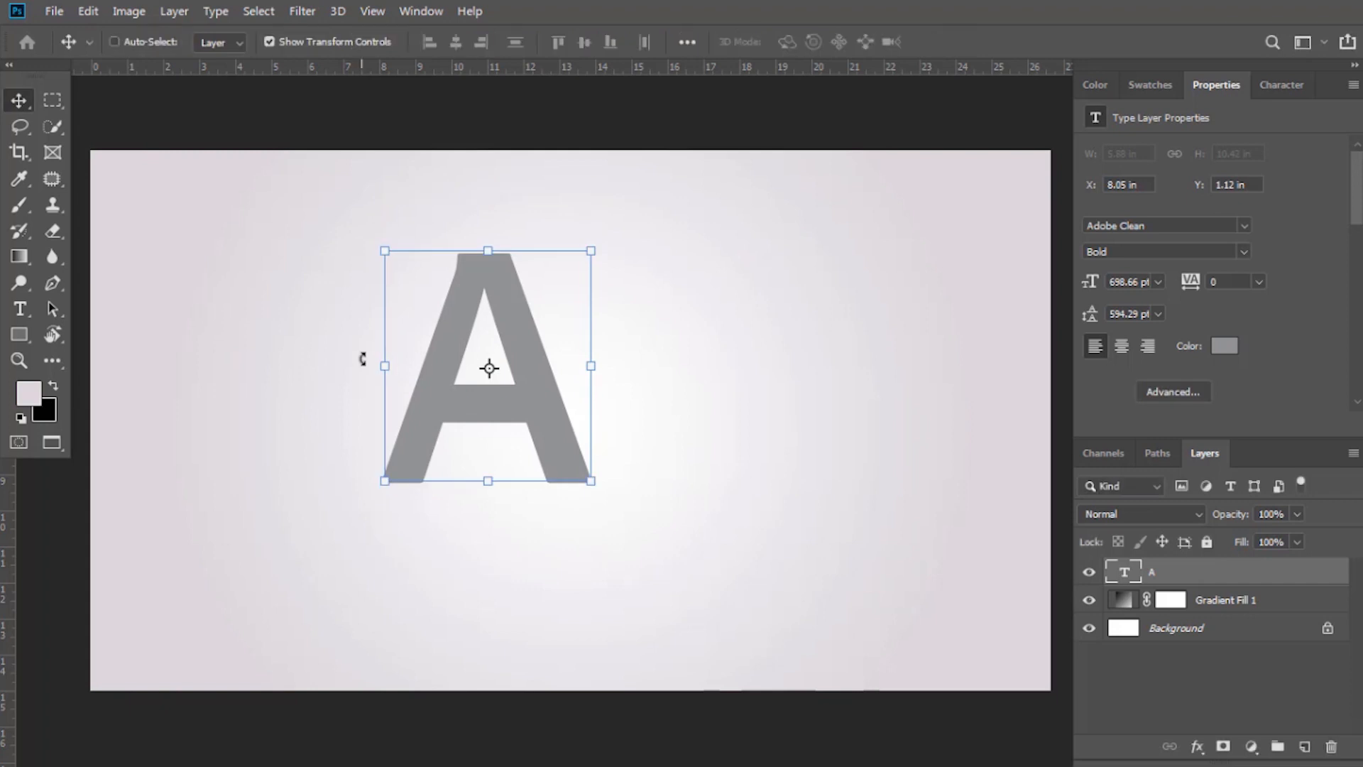
Centre the letter A horizontally and vertically on the canvas, clearing the canvas selection after aligning.
key("ctrl+a")
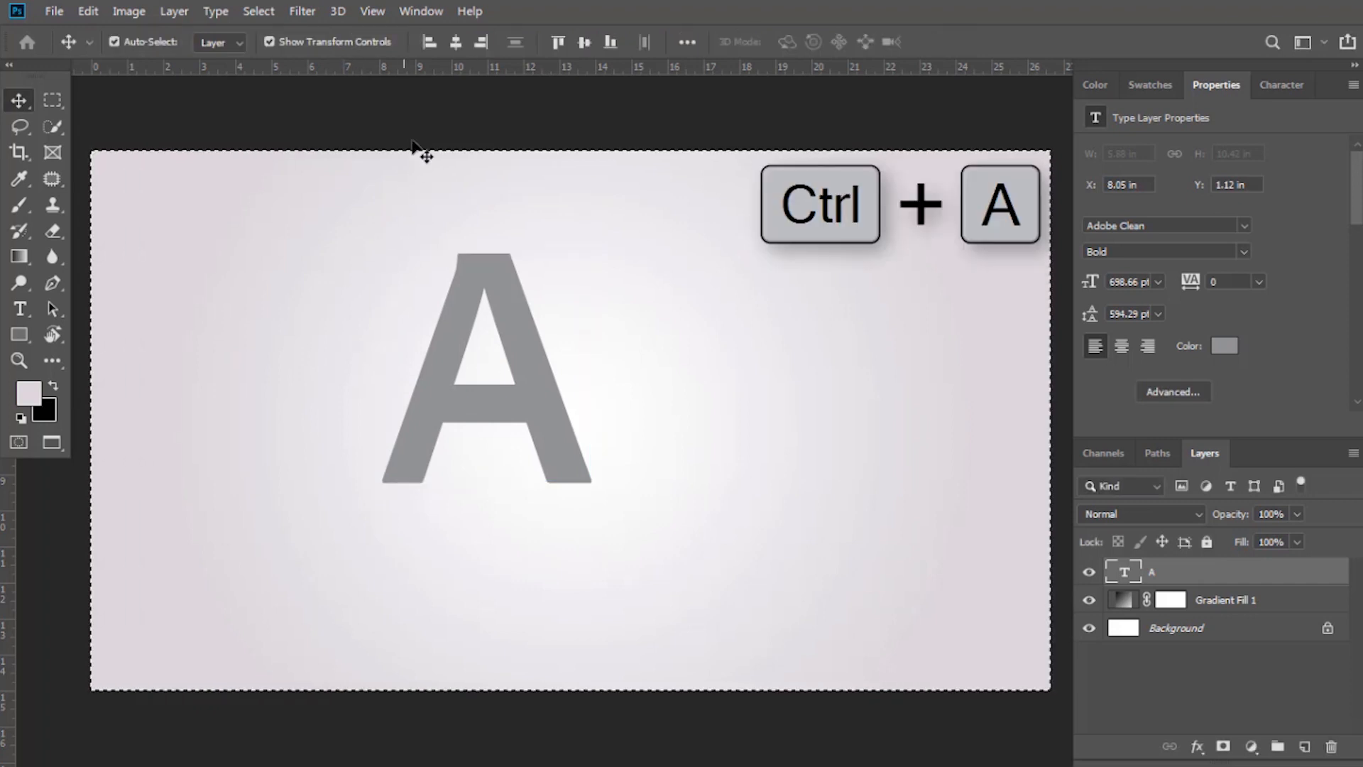
left_click(455, 42)
left_click(584, 42)
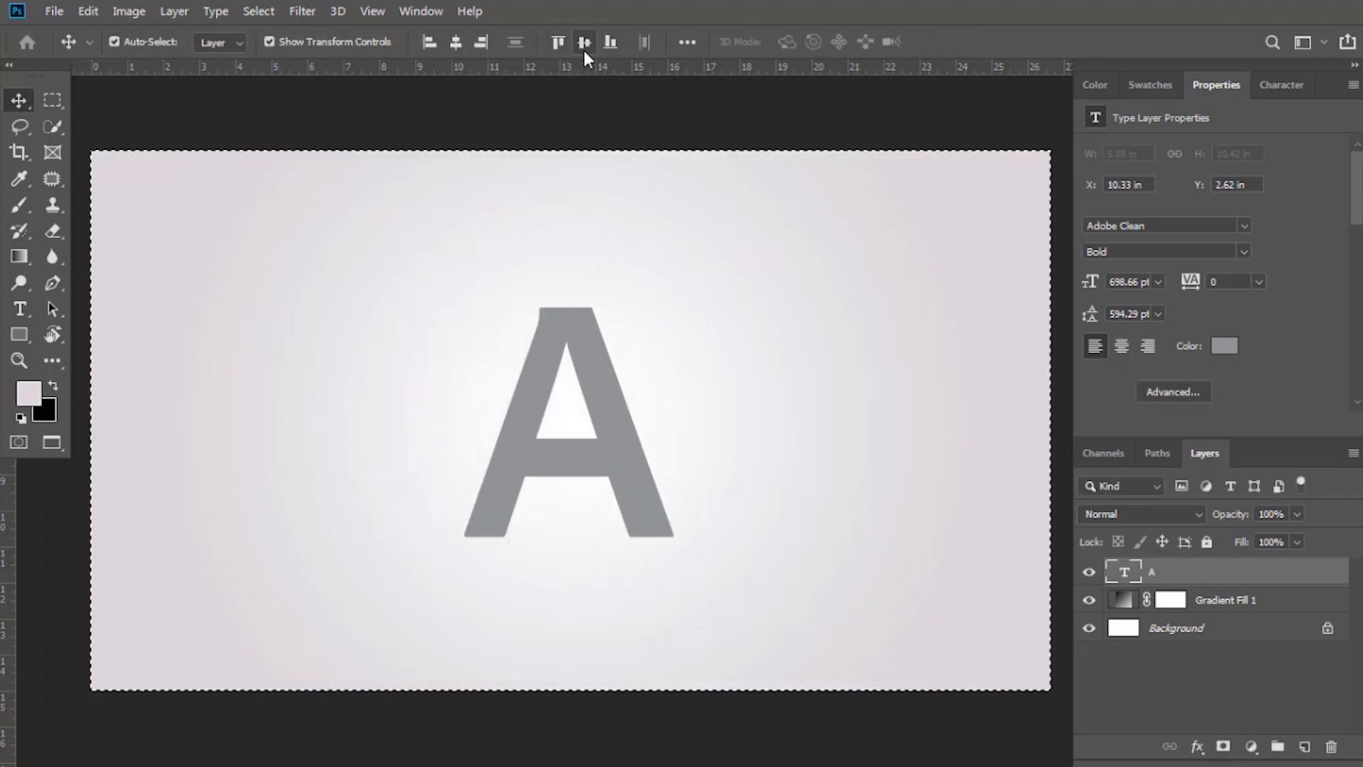
key("ctrl+d")
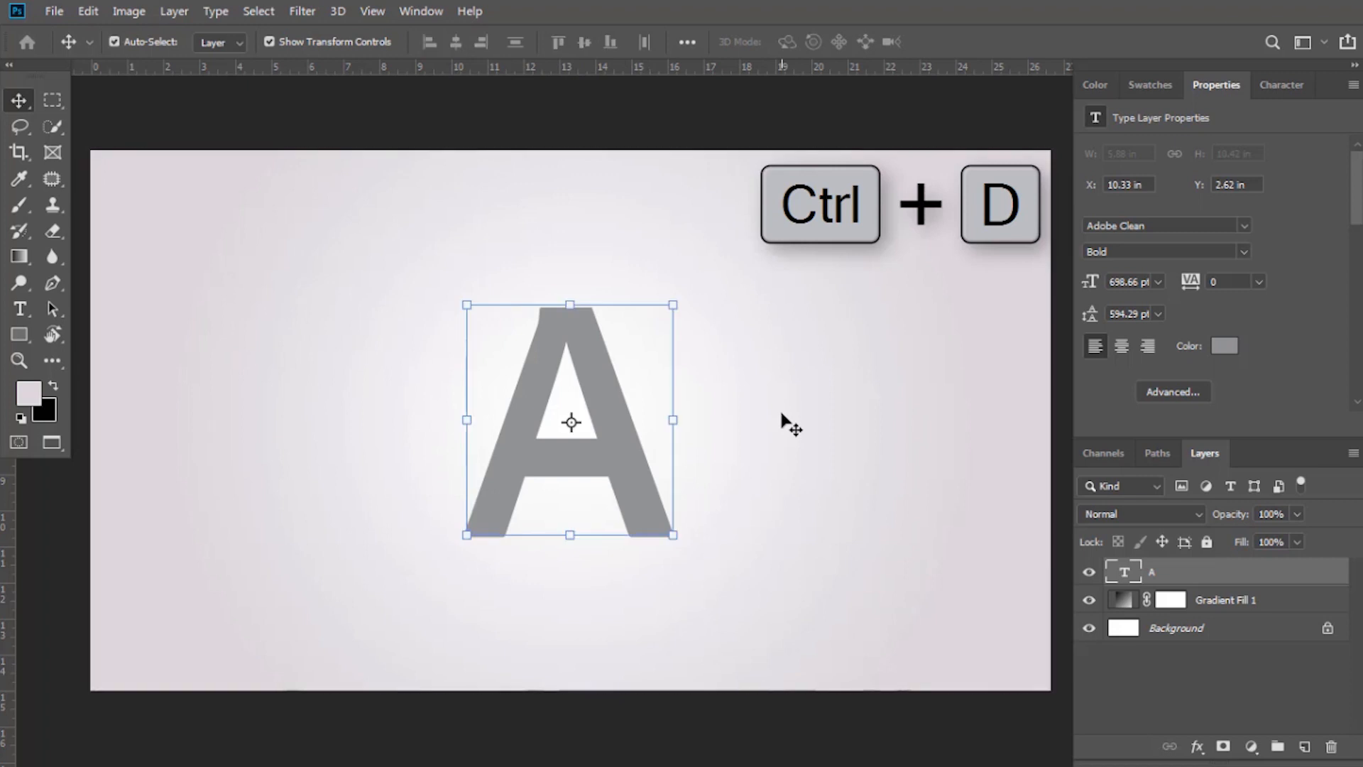
Select the gradient fill layer and open the photo of the person in the blue Adidas hoodie.
left_click(445, 268)
left_click(61, 11)
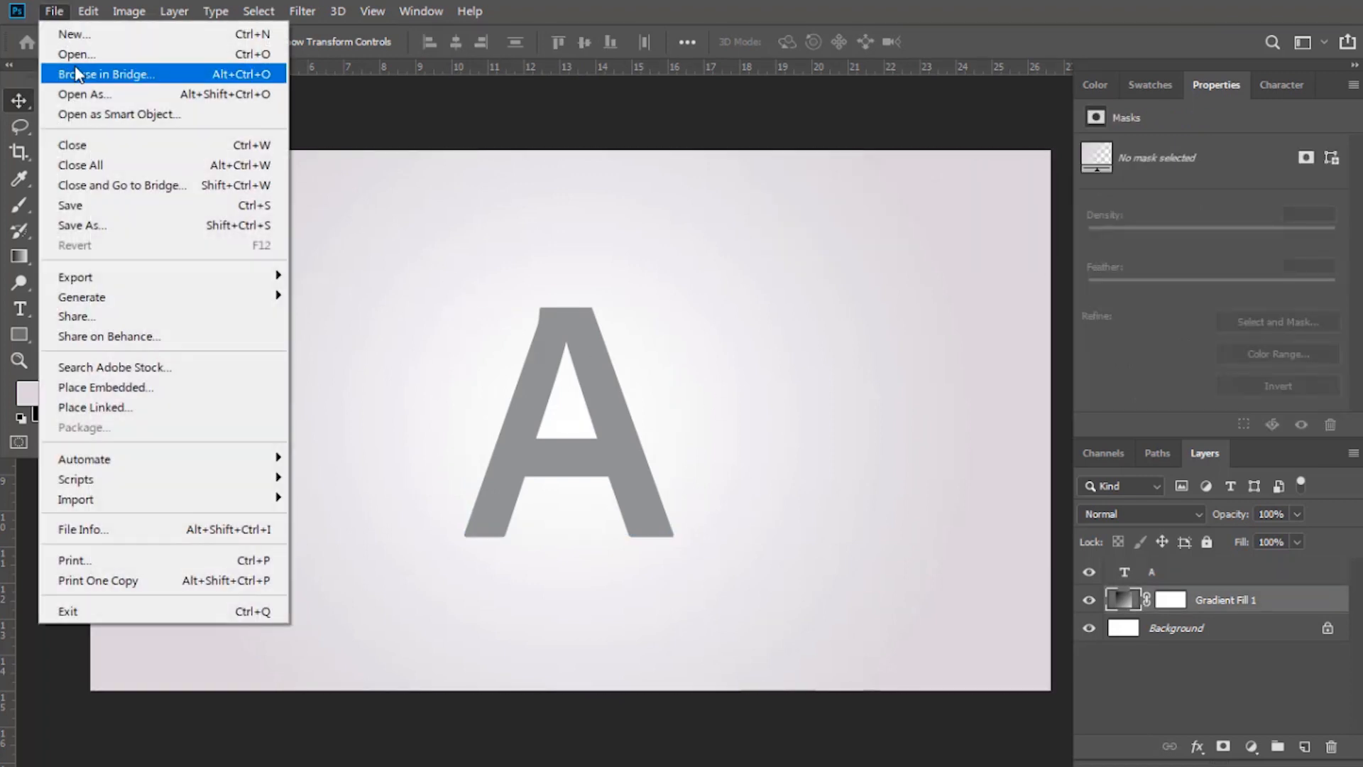
left_click(75, 51)
double_click(228, 184)
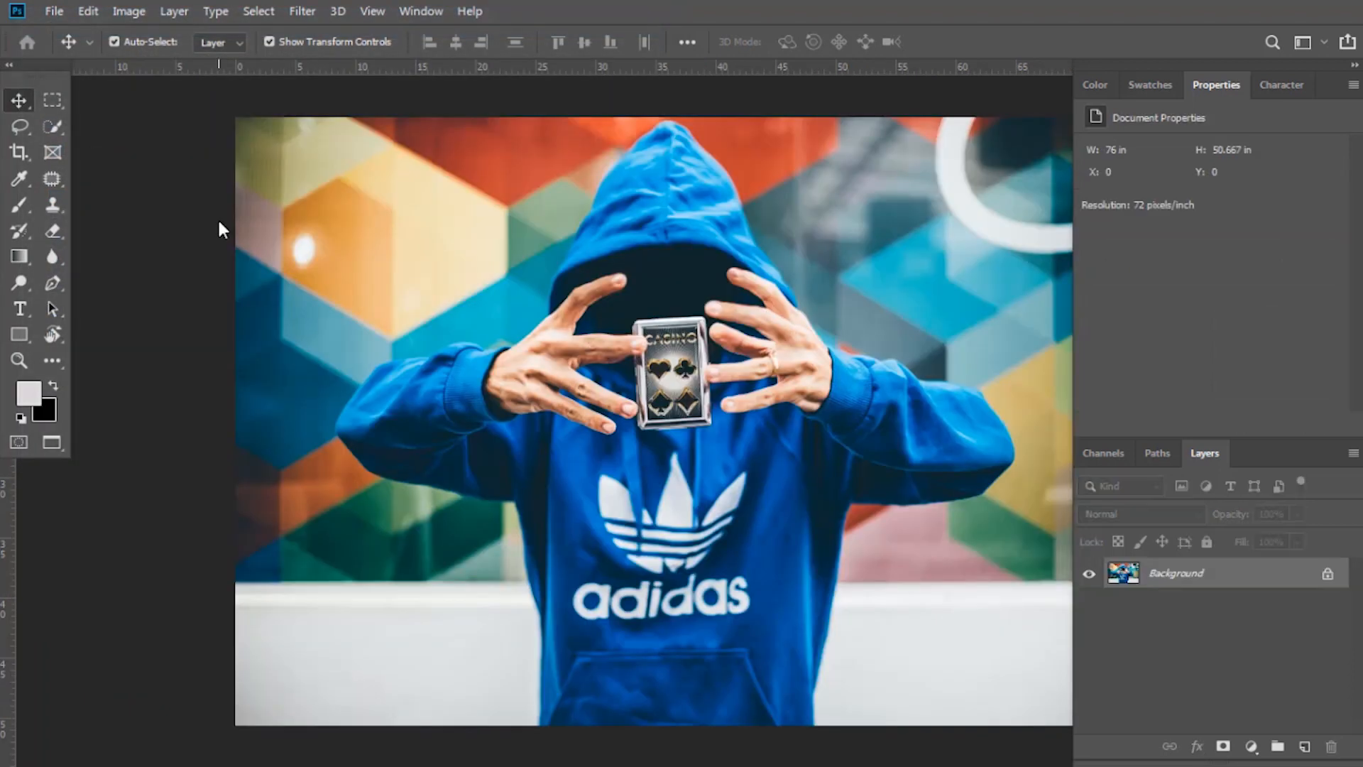
Isolate the hooded person from the background with Select Subject and a layer mask.
left_click_drag(333, 306, 199, 311)
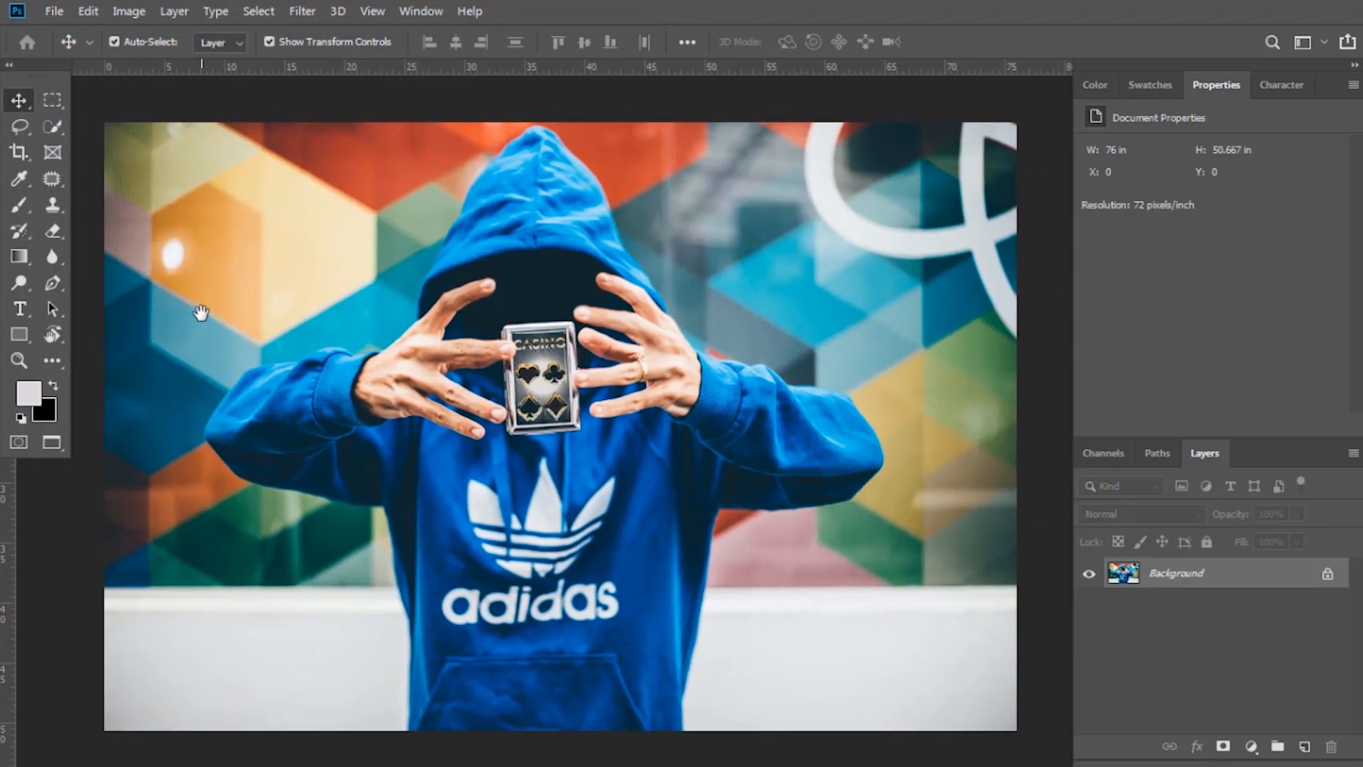
left_click(60, 128)
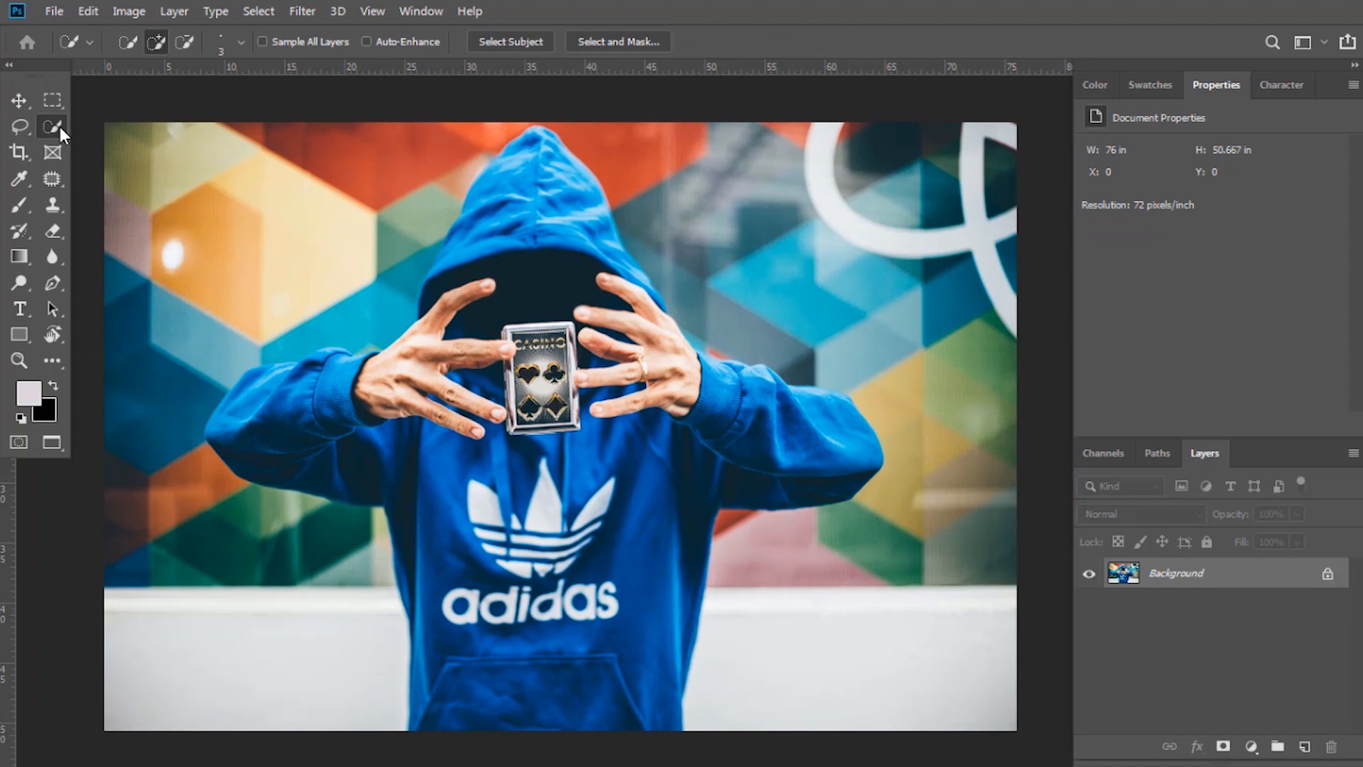
left_click(538, 41)
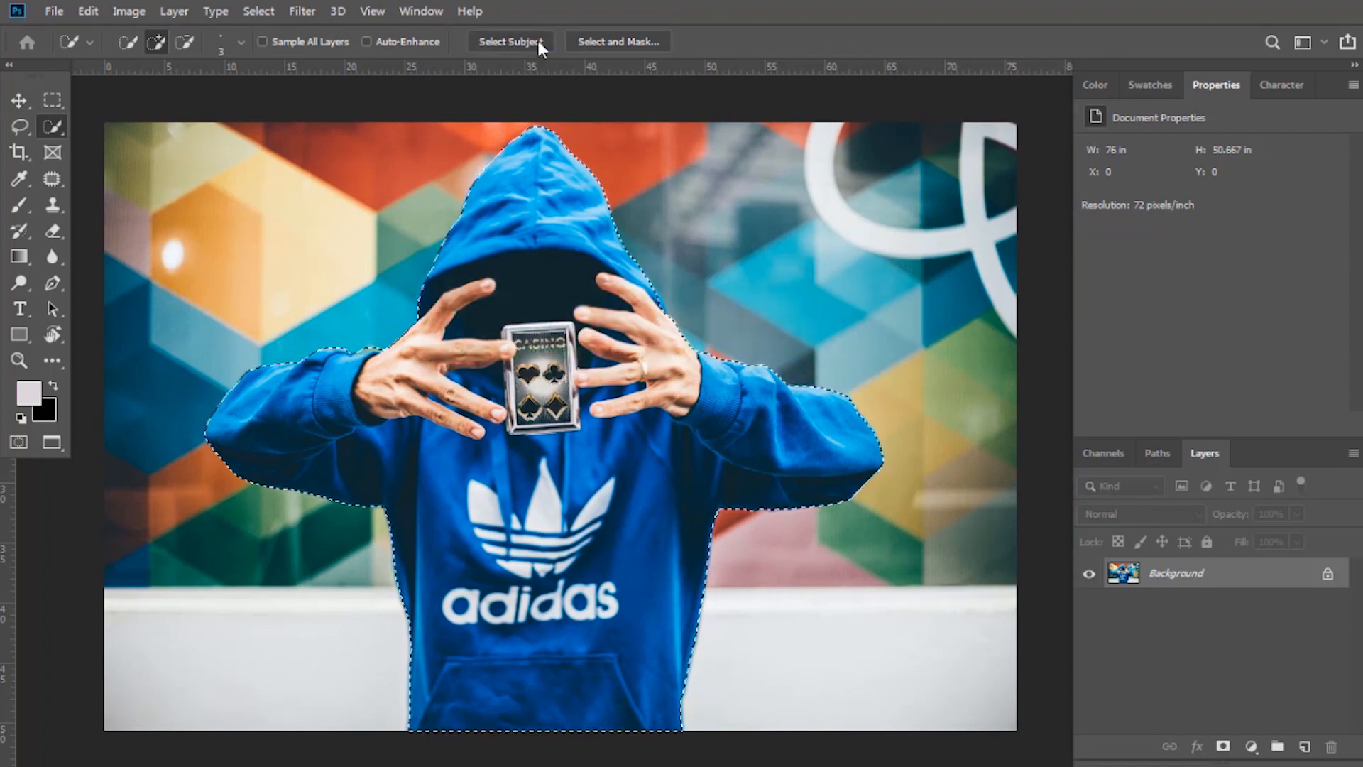
left_click(1222, 748)
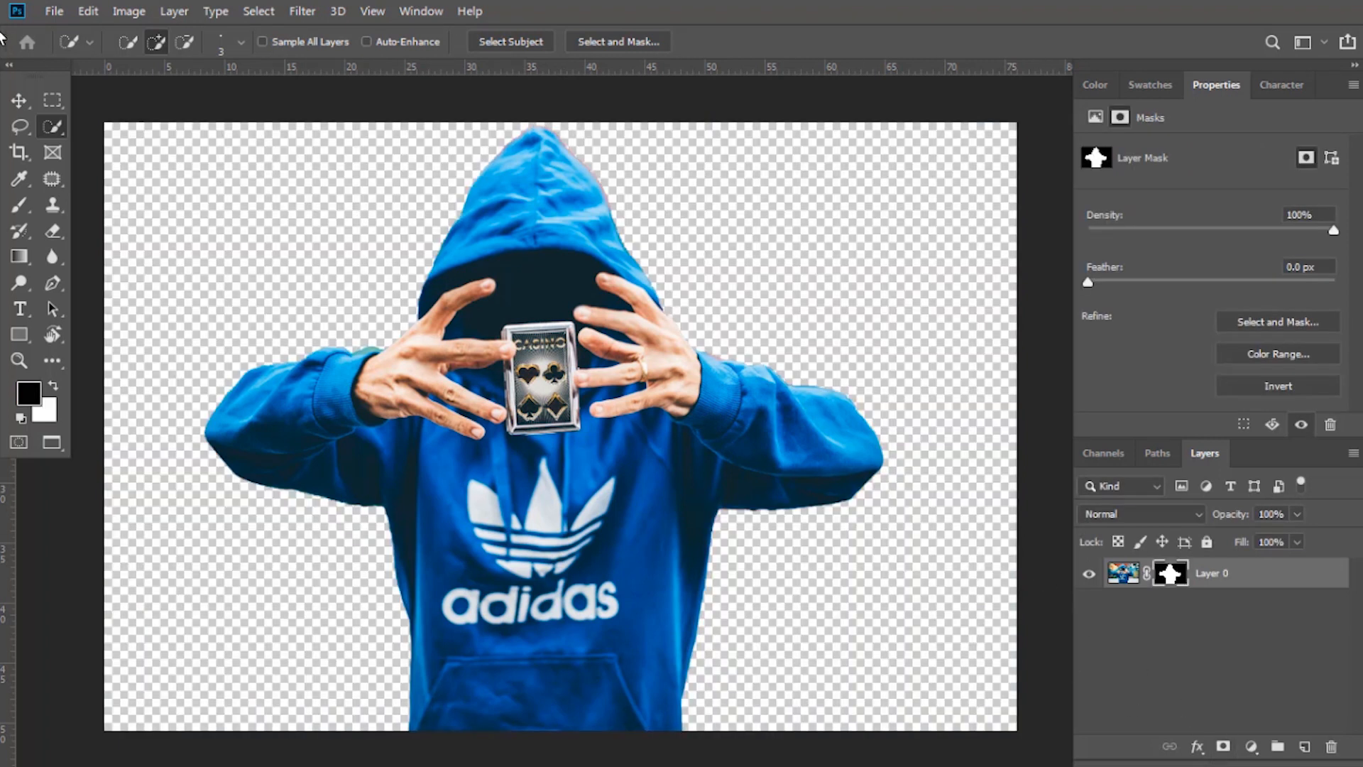
Move the masked hooded person into the Untitled-1 document, between the gradient fill and the letter A.
left_click(17, 107)
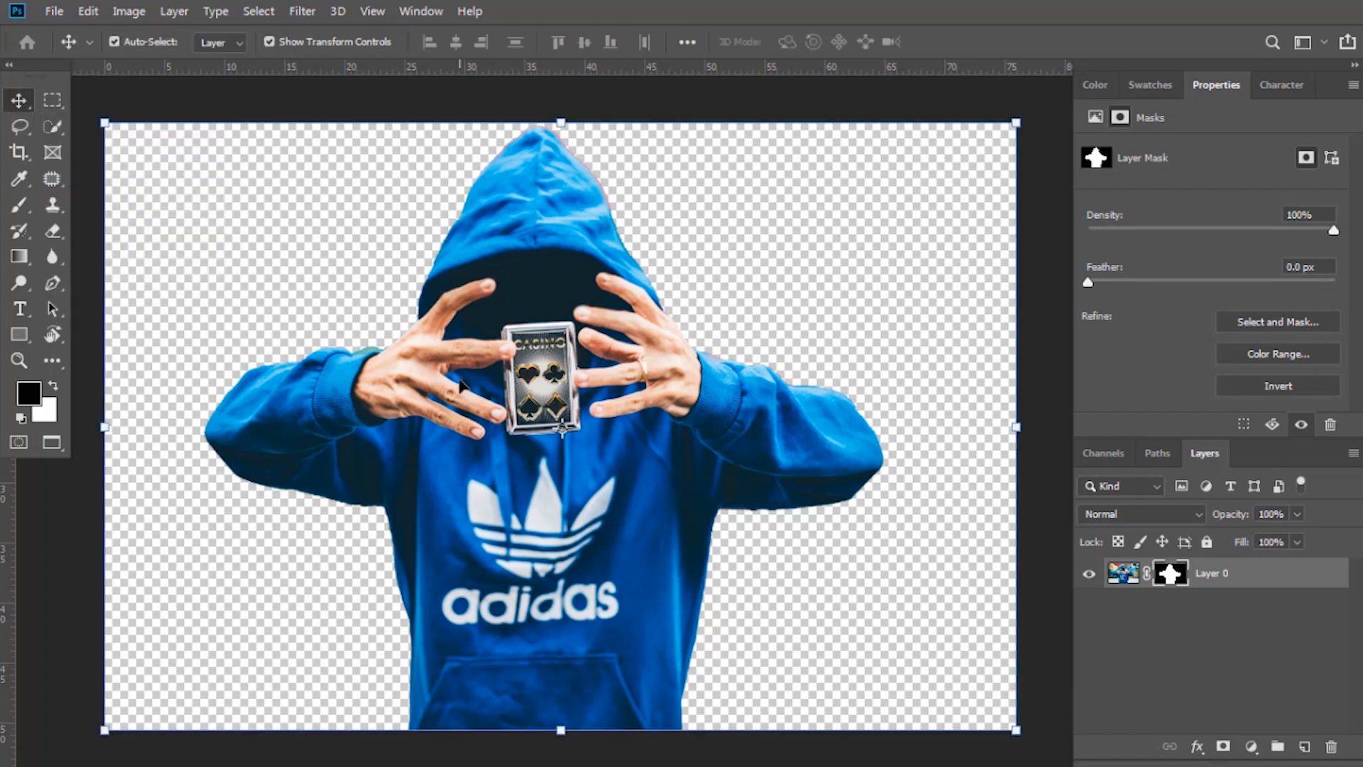
key("f")
key("f")
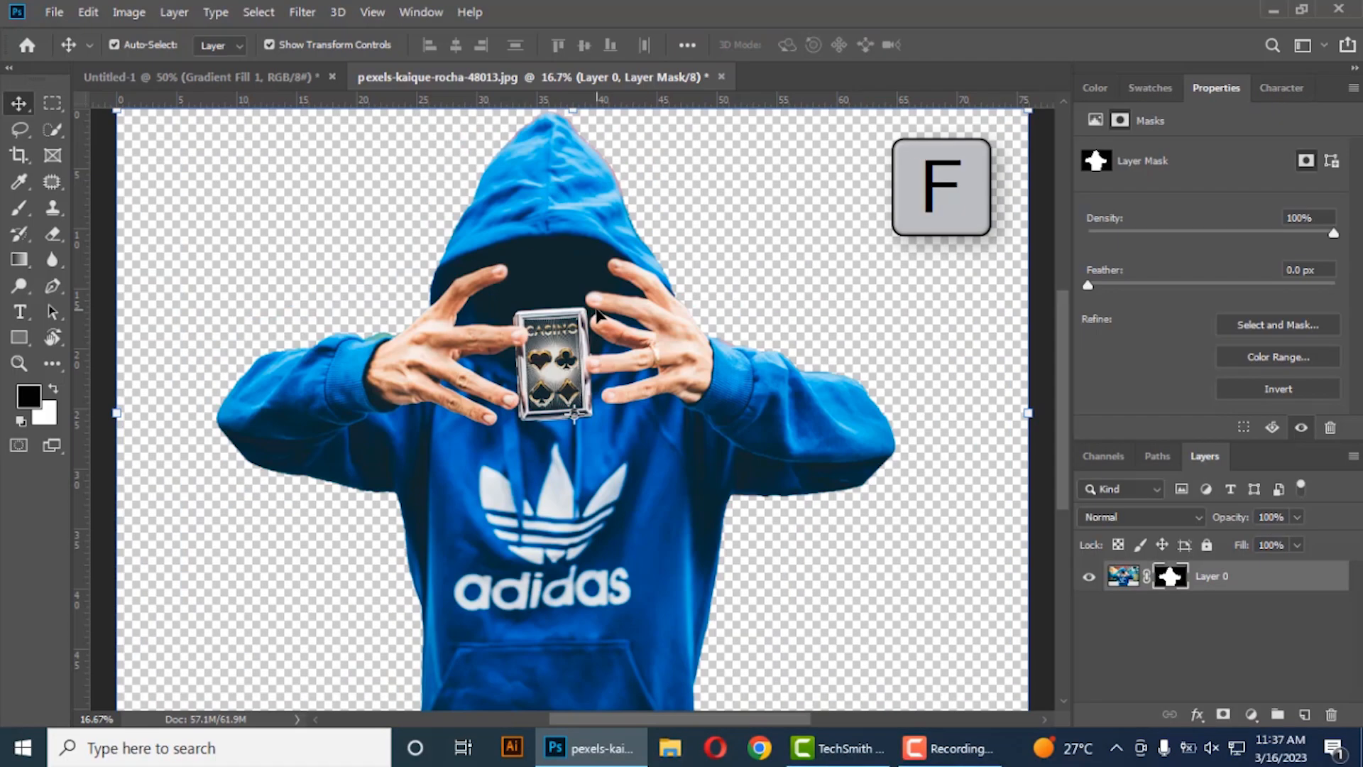
left_click_drag(541, 277, 572, 411)
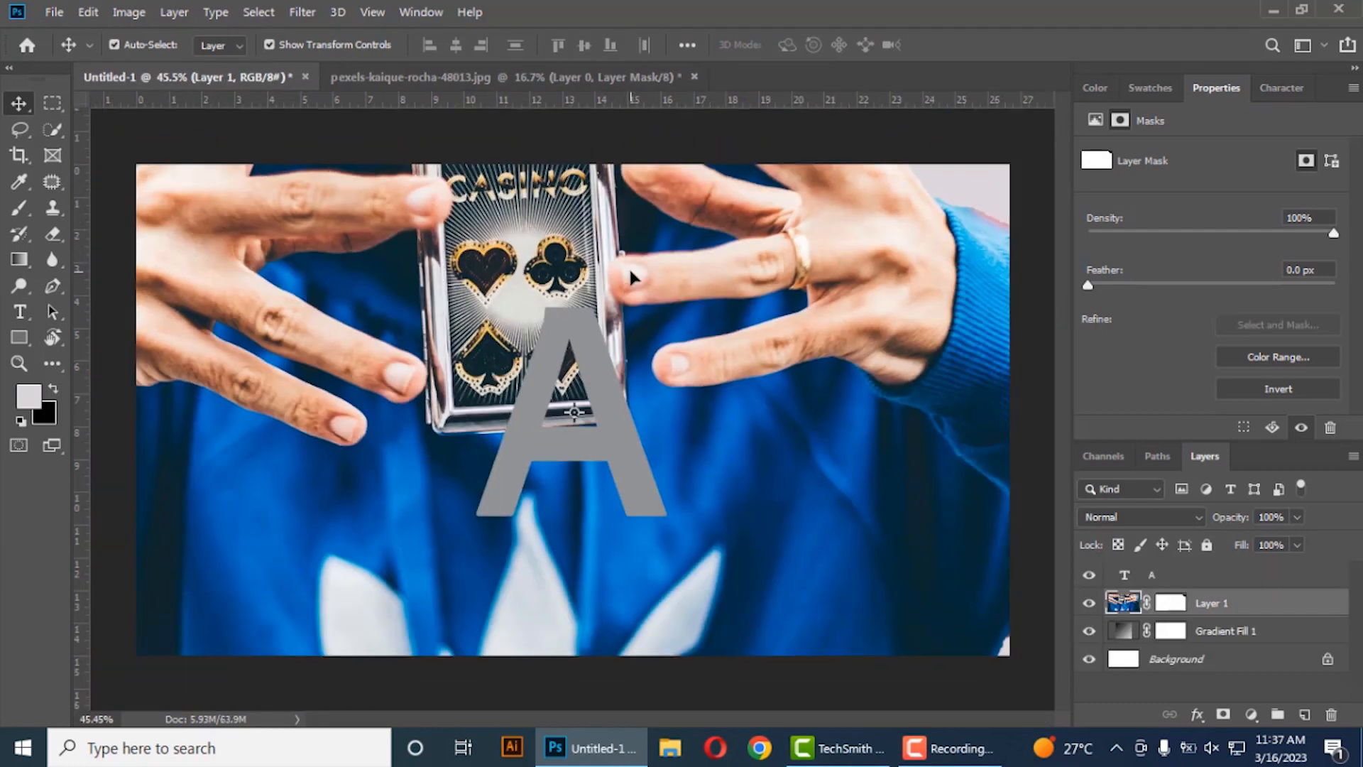
Scale the hooded person layer down proportionally to 16.79% around its centre.
key("ctrl+t")
key("ctrl+0")
left_click_drag(931, 408, 639, 426)
key("ctrl+0")
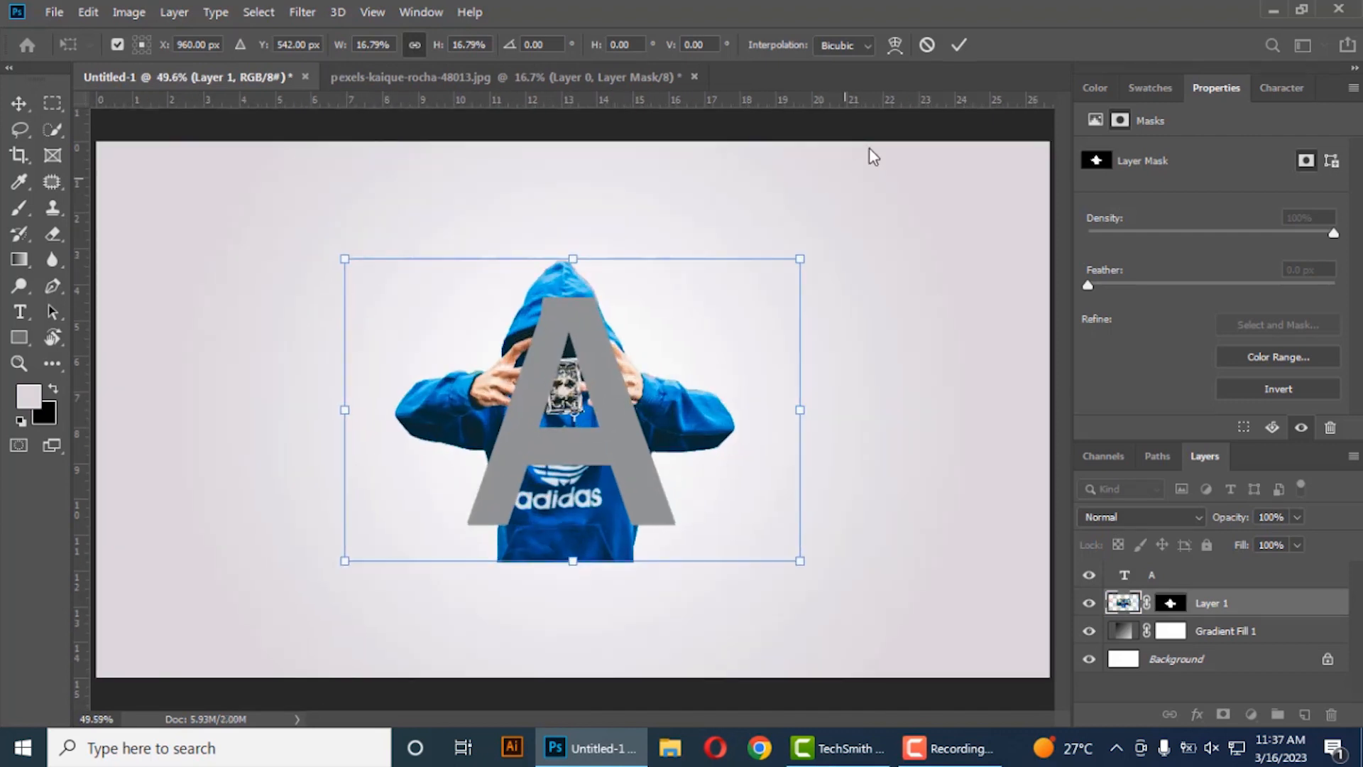
left_click(957, 45)
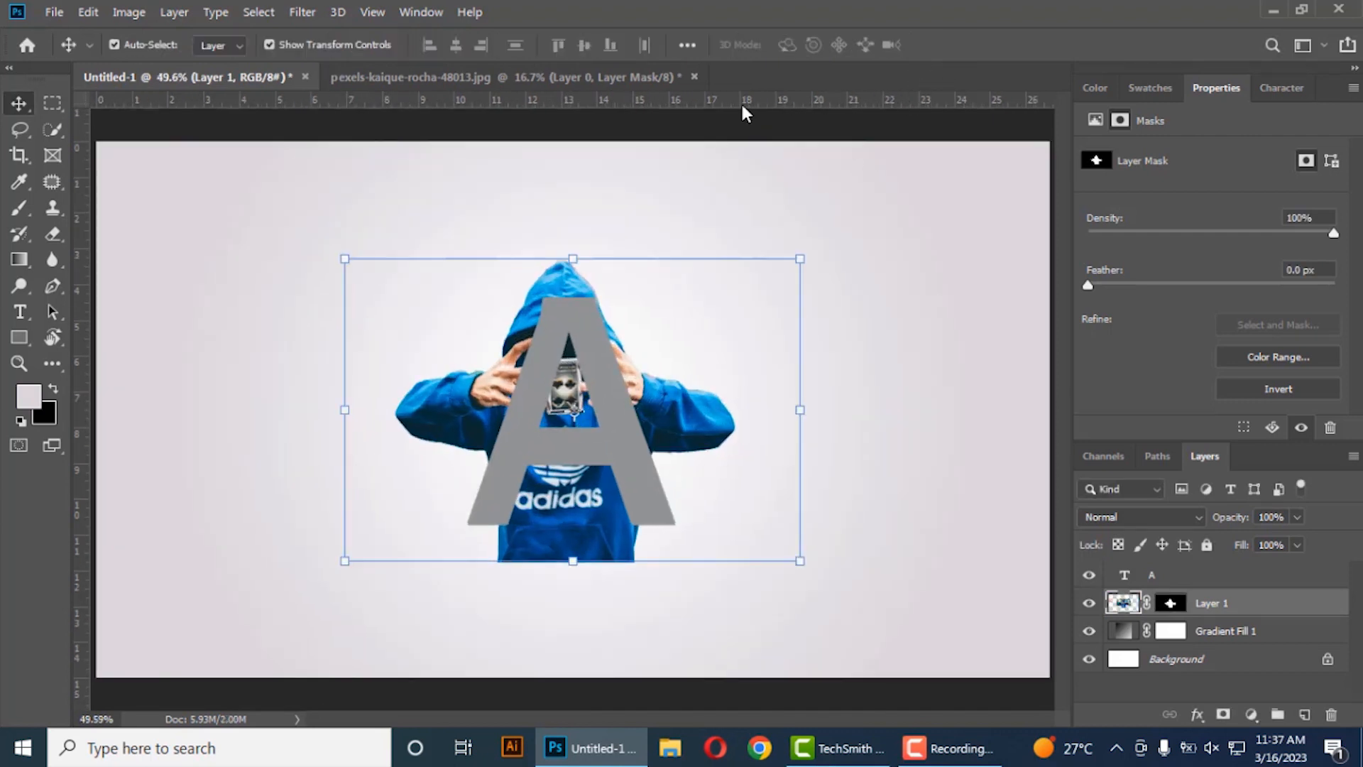
Close the pexels-kaique-rocha-48013.jpg document without saving and switch the screen mode to enlarge the composition view.
left_click(695, 77)
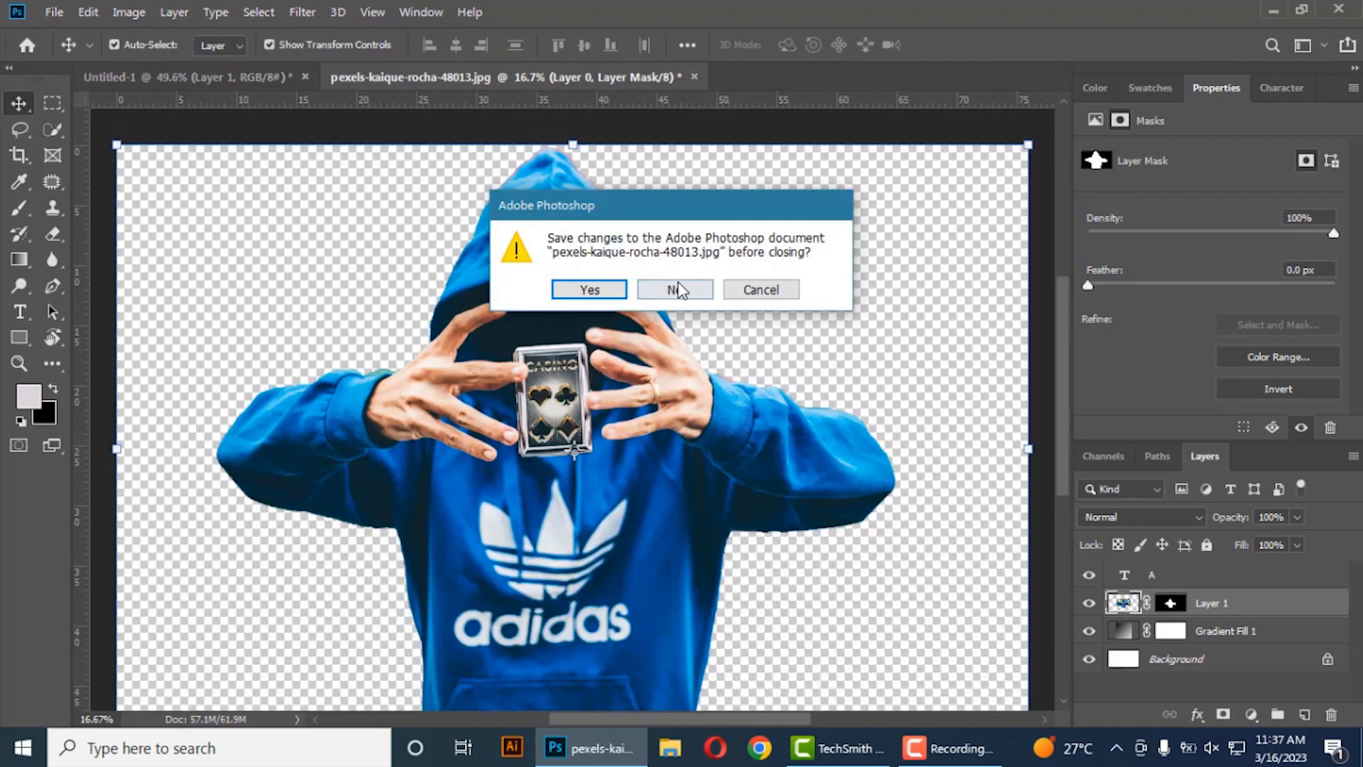
left_click(690, 295)
key("f")
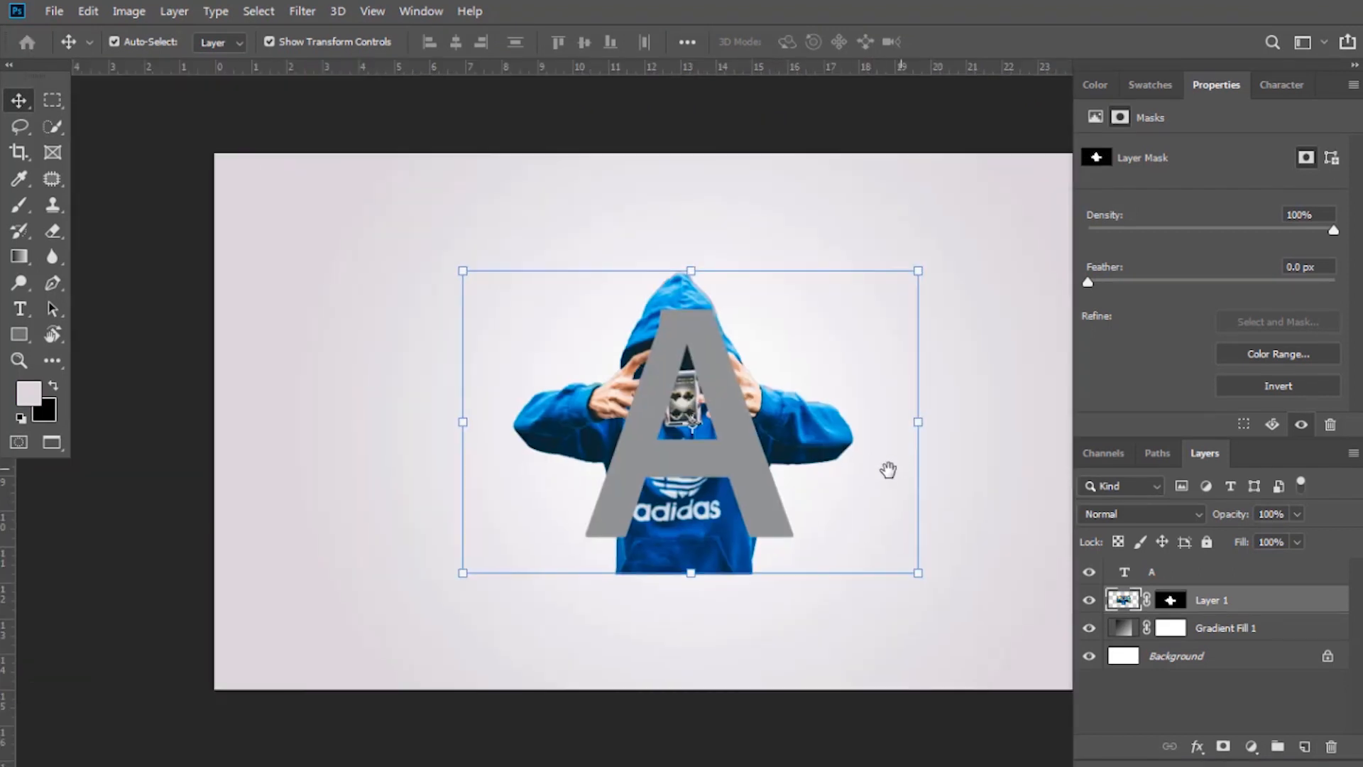
Move the hooded person layer above the letter A and scale it down proportionally to 78.49%.
left_click_drag(882, 470, 748, 470)
left_click_drag(1113, 600, 1118, 571)
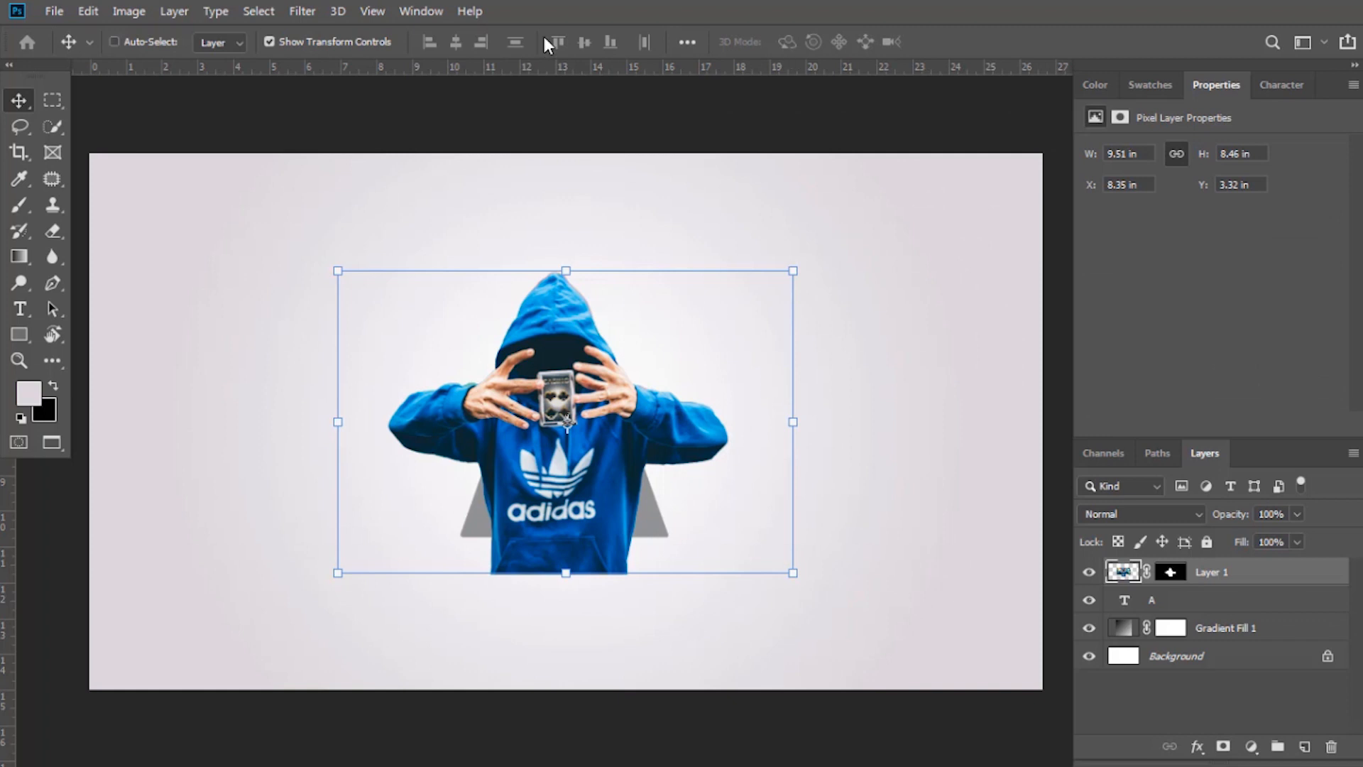
key("ctrl+a")
key("ctrl+d")
key("ctrl+t")
left_click_drag(795, 426, 748, 428)
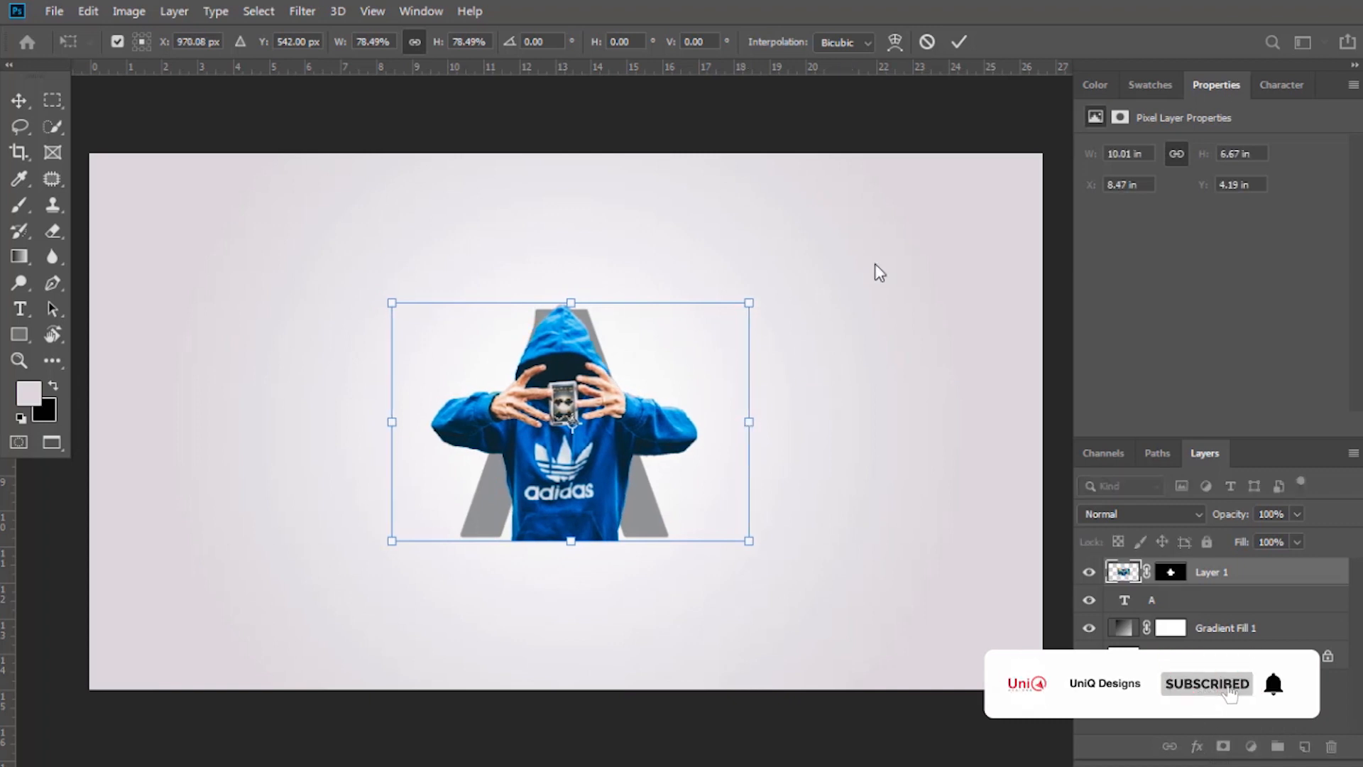
left_click(955, 40)
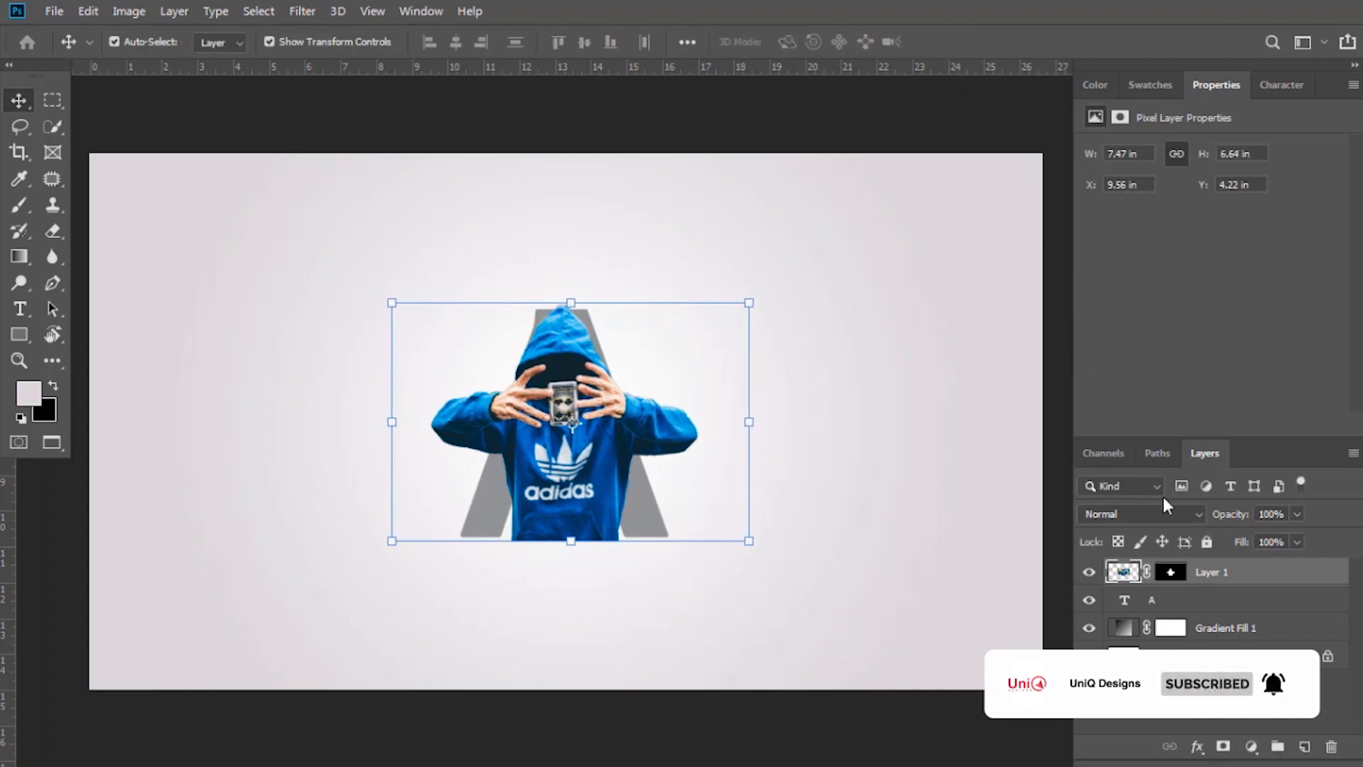
Convert the hooded person layer to a smart object and clip it to the letter A.
right_click(1211, 579)
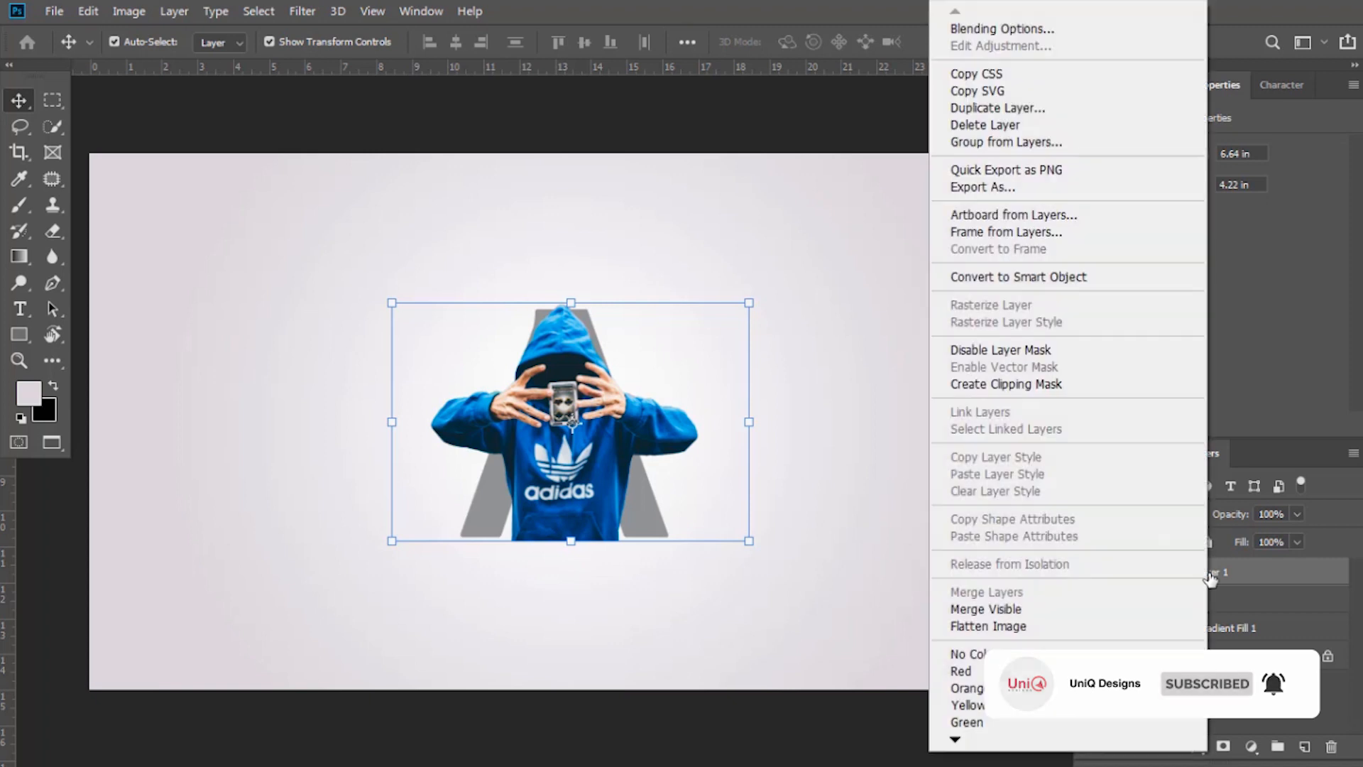
left_click(1054, 282)
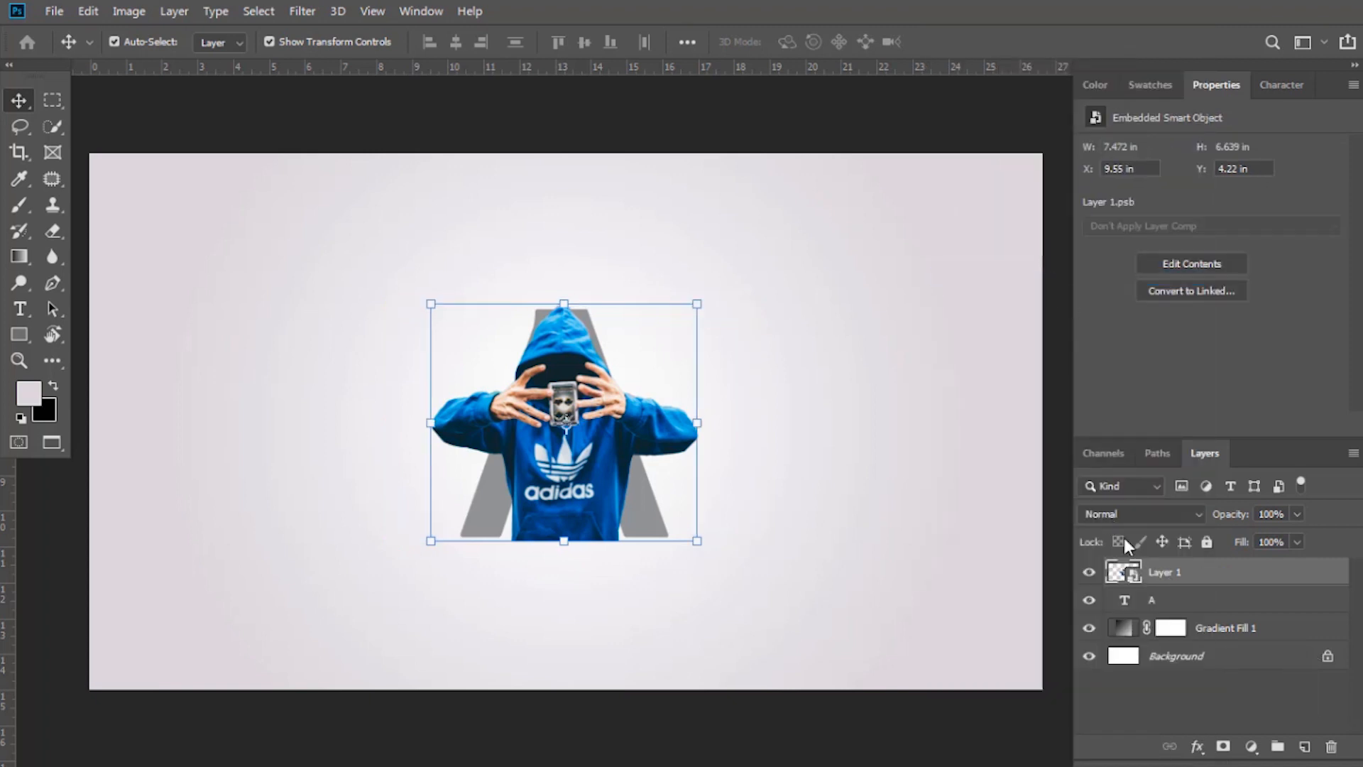
key("alt")
left_click(1138, 583, "alt")
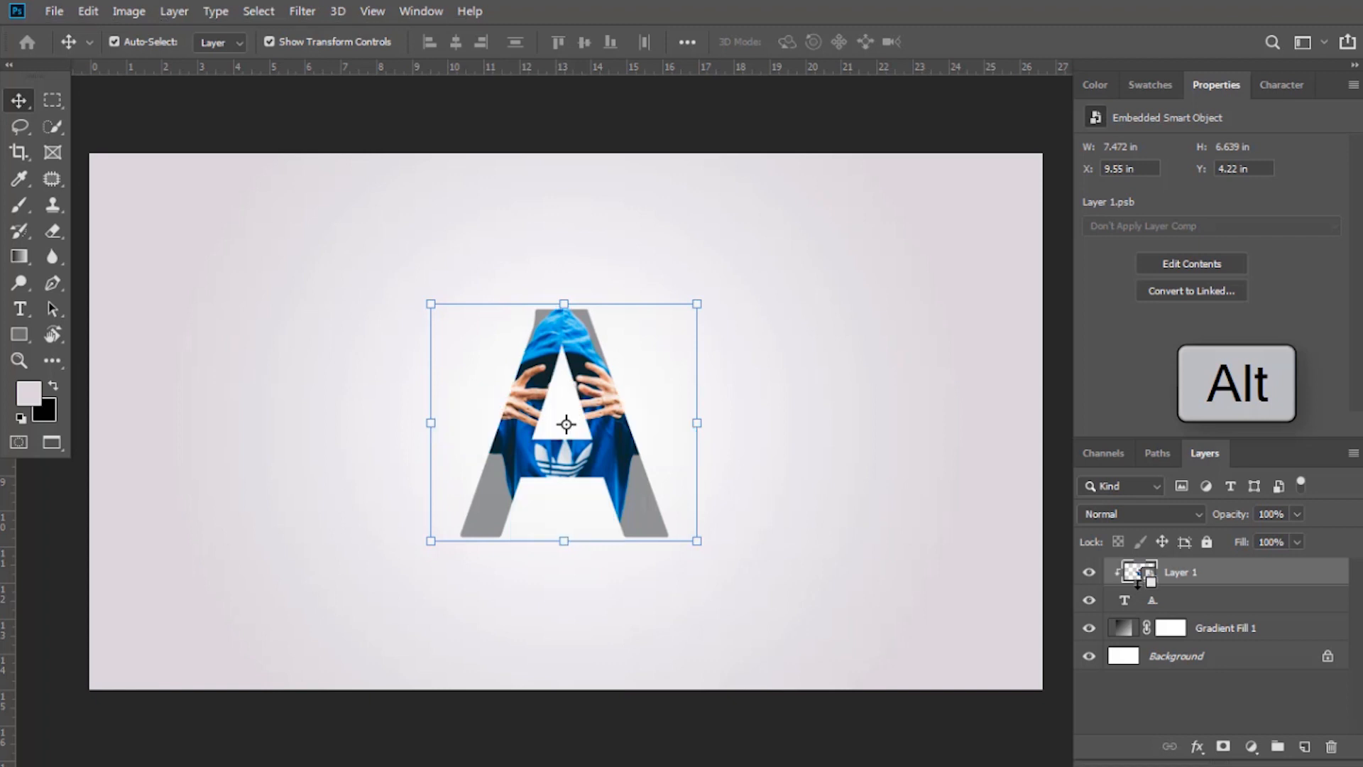
Duplicate the clipped person layer and quick-select the left sleeve, left hand and casino card on the copy.
key("ctrl+j")
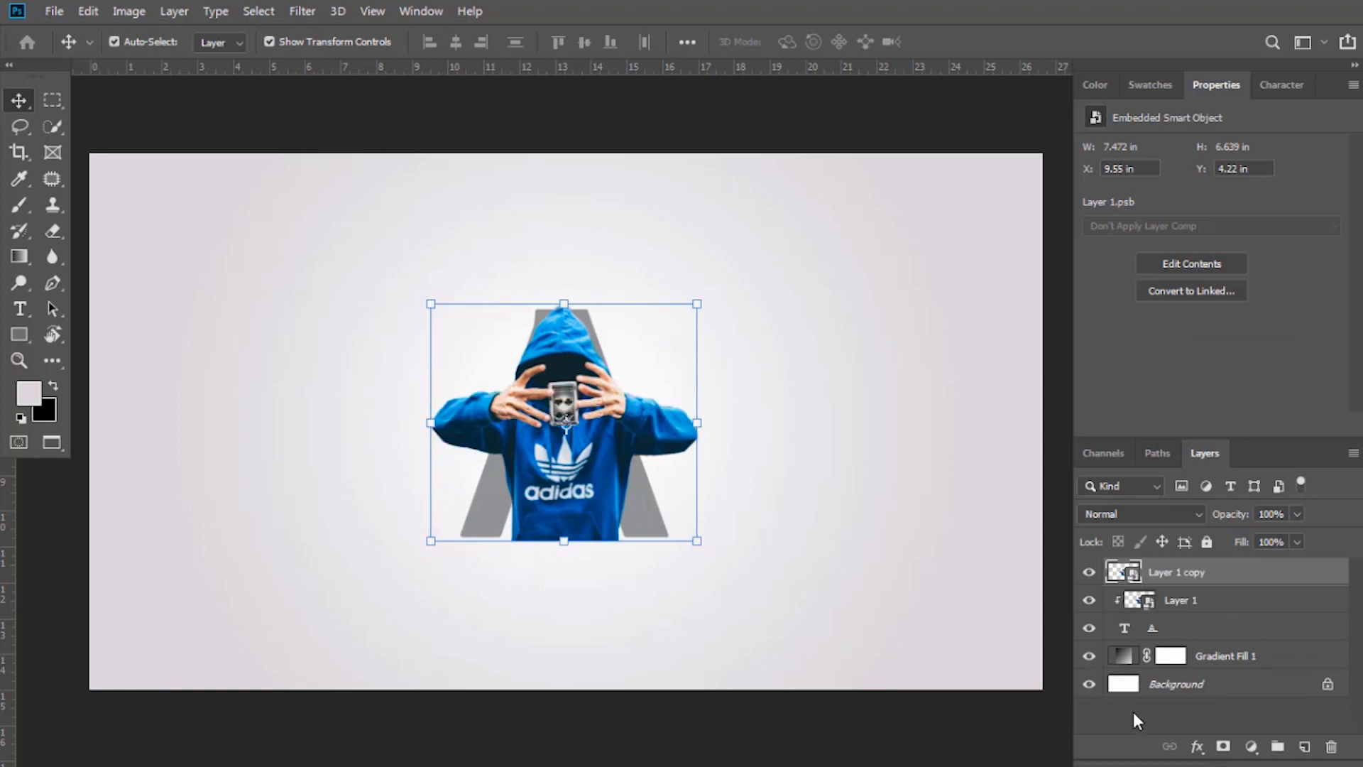
left_click(52, 126)
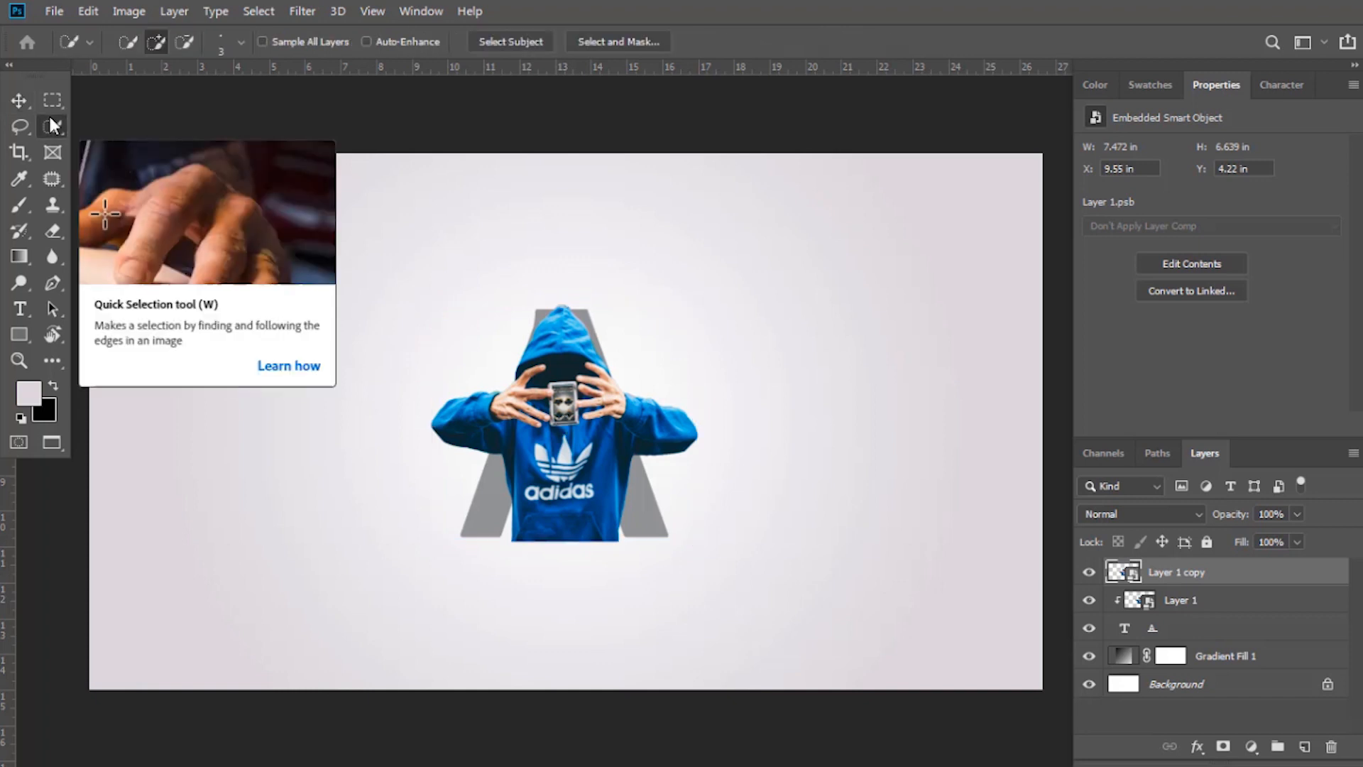
scroll(543, 426, "up", 4)
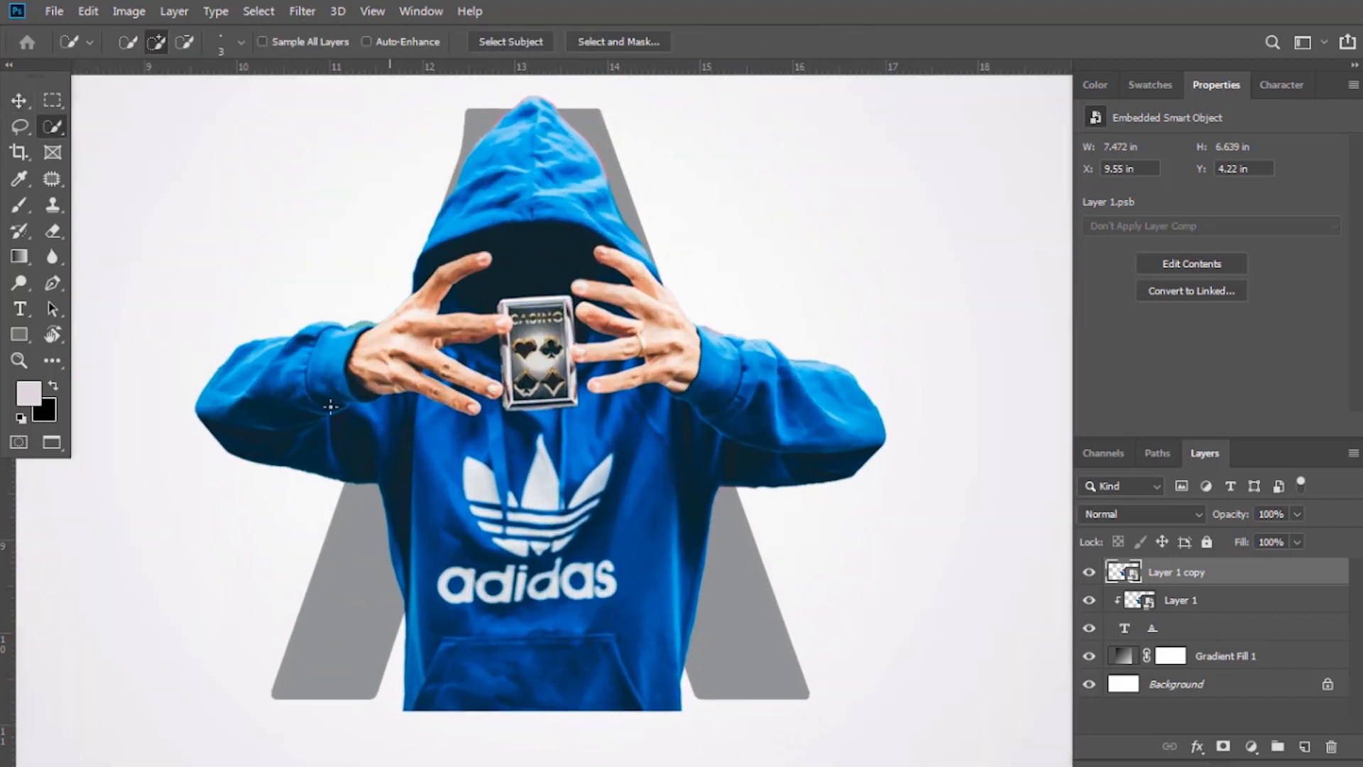
mouse_move(311, 395)
left_mouse_down()
mouse_move(339, 396)
mouse_move(268, 377)
mouse_move(329, 343)
mouse_move(419, 330)
mouse_move(591, 355)
left_mouse_up()
scroll(425, 342, "up", 3)
scroll(592, 346, "up", 2)
scroll(547, 360, "up", 4)
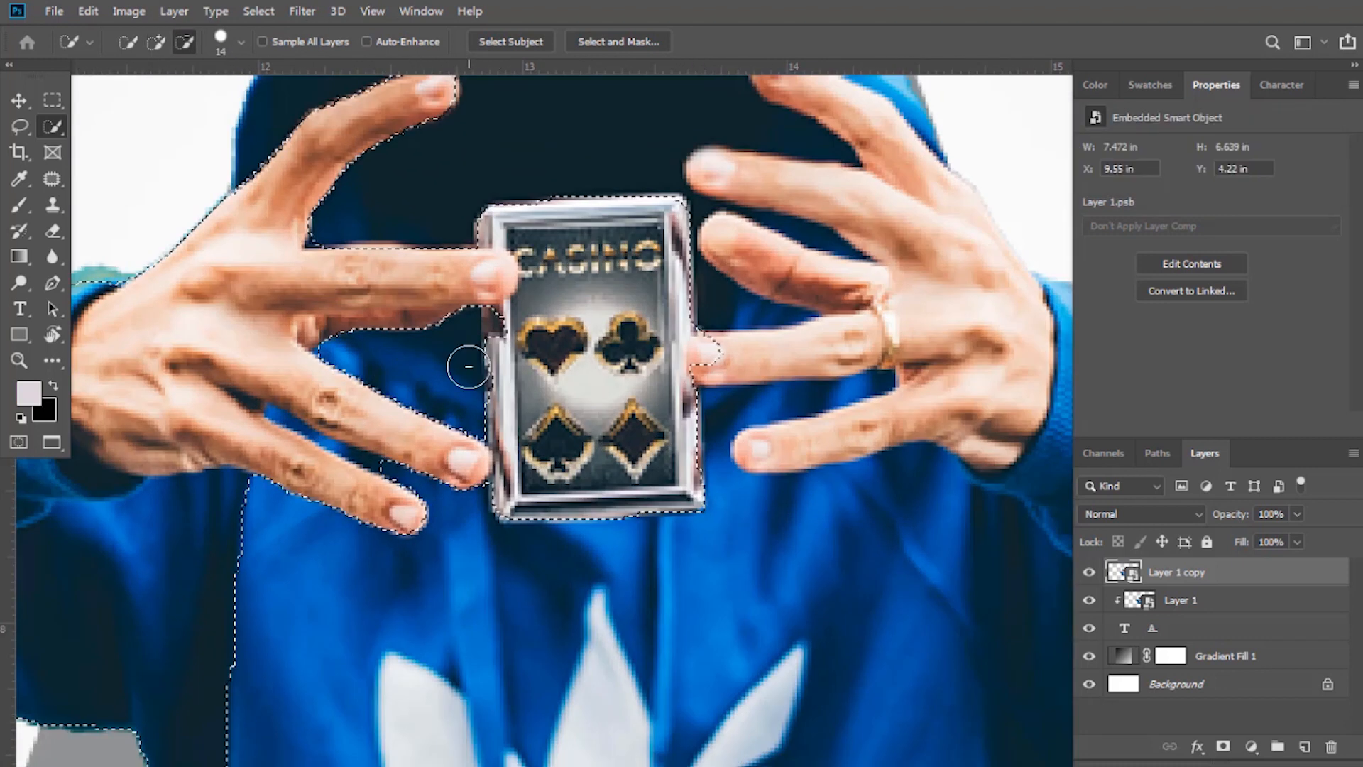
Refine the quick selection around the left hand, subtracting the hoodie between the card and the fingers.
left_click_drag(500, 332, 505, 391)
key("bracketleft")
key("bracketleft")
key("bracketleft")
key("bracketleft")
key("bracketleft")
key("bracketleft")
key("bracketleft")
key("bracketleft")
key("bracketleft")
left_click_drag(276, 410, 434, 469)
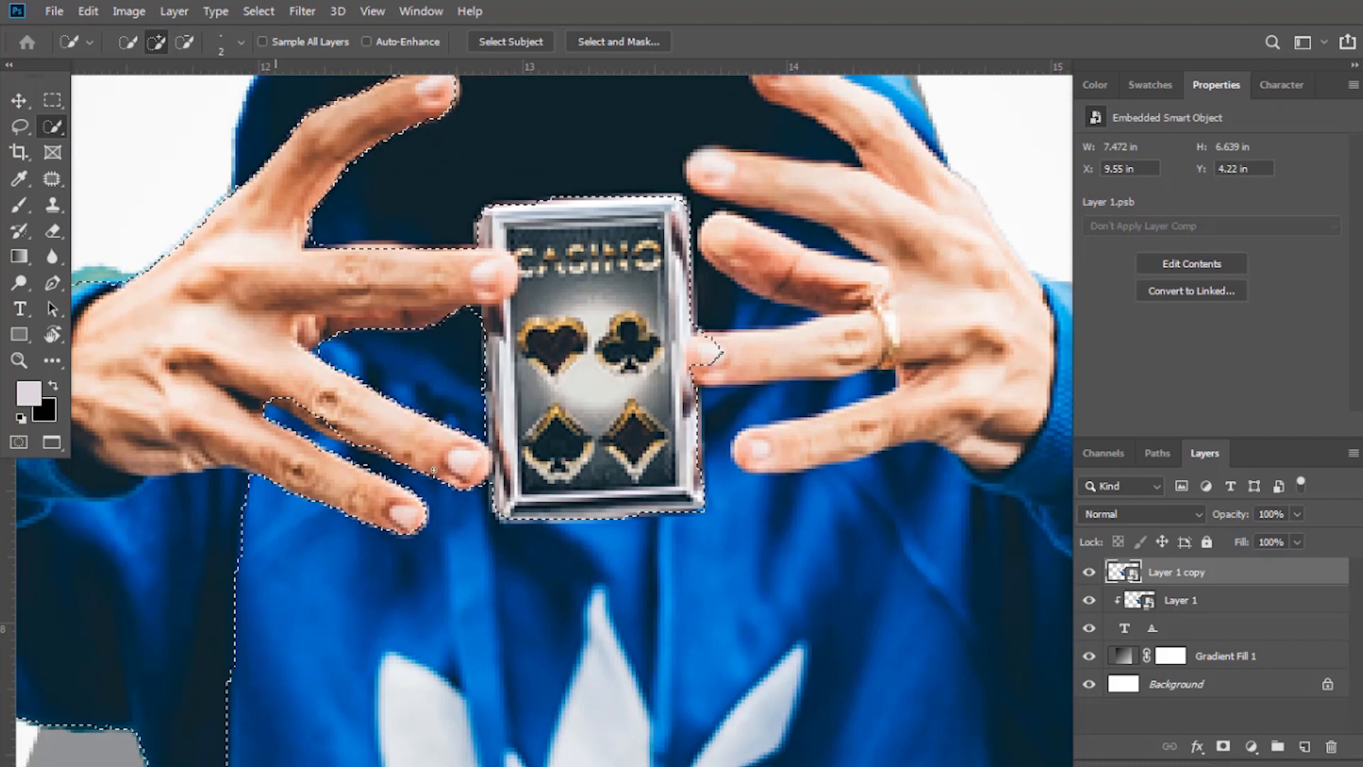
Add the right hand's fingers to the selection and subtract the dark gaps between them.
left_click_drag(717, 384, 510, 391)
key("bracketright")
key("bracketright")
key("bracketright")
key("bracketright")
left_click_drag(513, 365, 724, 334)
left_click_drag(621, 402, 664, 395)
left_click_drag(620, 245, 595, 238)
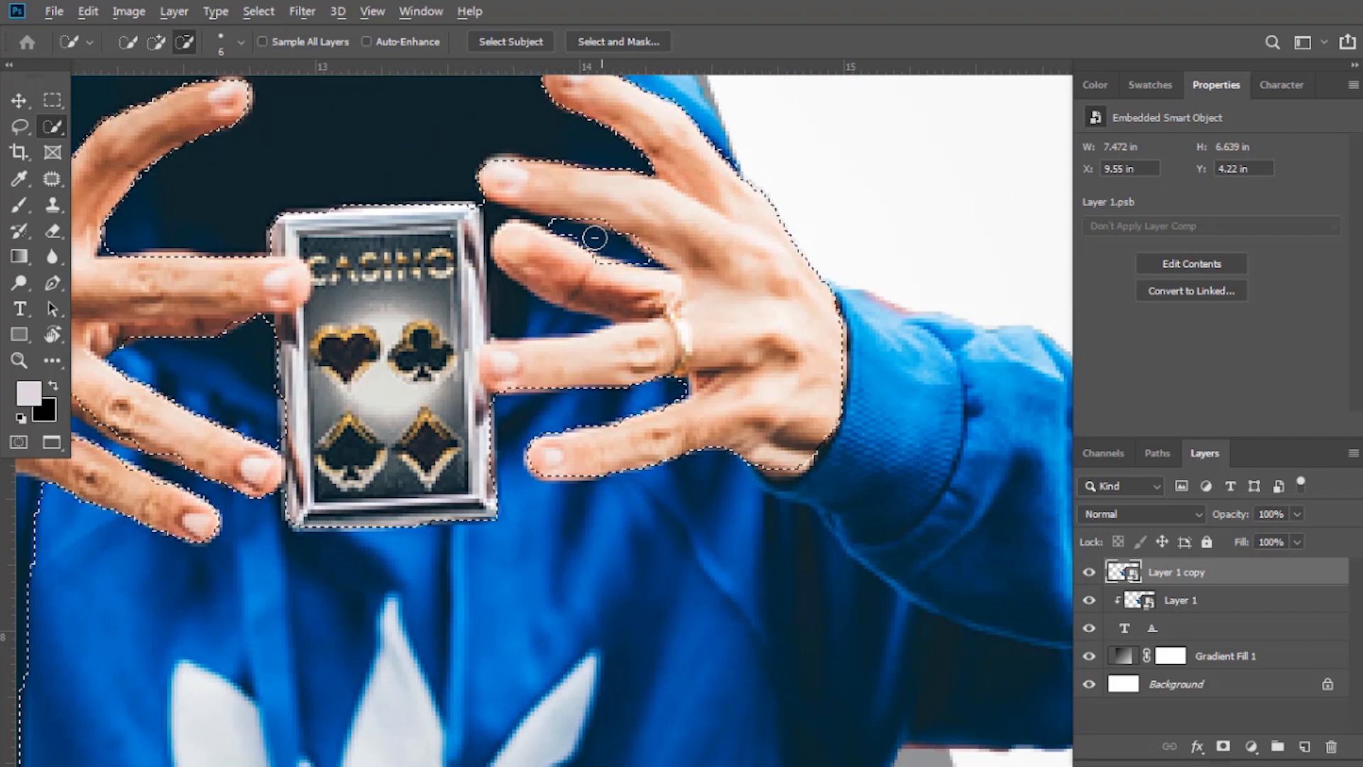
left_click_drag(561, 325, 585, 316)
key("bracketleft")
key("bracketleft")
key("bracketleft")
left_click_drag(546, 220, 499, 216)
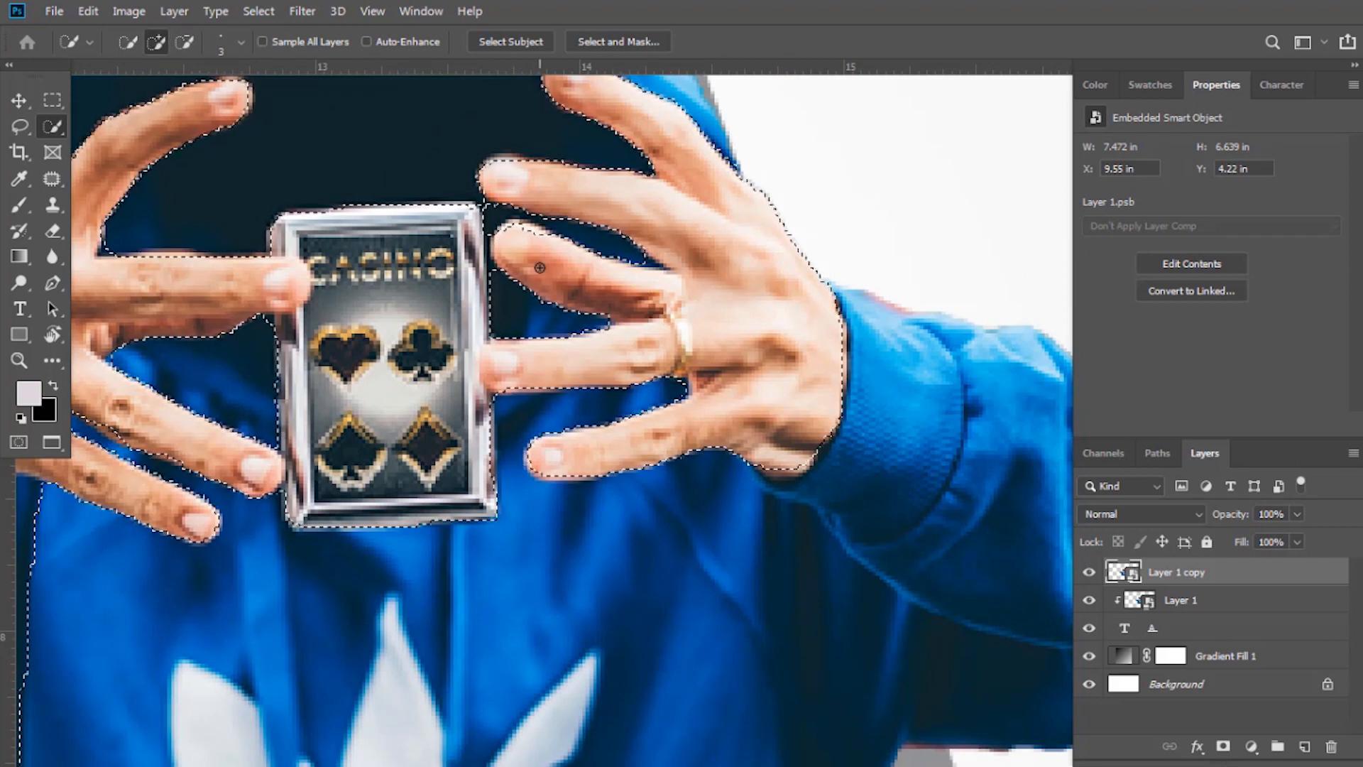
Extend the quick selection over the whole right sleeve of the hoodie with a 22 px brush.
scroll(543, 319, "down", 4)
key("bracketright")
key("bracketright")
key("bracketright")
key("bracketright")
key("bracketright")
key("bracketright")
key("bracketright")
key("bracketright")
key("bracketright")
key("bracketright")
key("bracketright")
key("bracketright")
key("bracketright")
key("bracketright")
left_click_drag(774, 377, 824, 390)
left_click_drag(923, 454, 818, 455)
left_click_drag(880, 497, 691, 557)
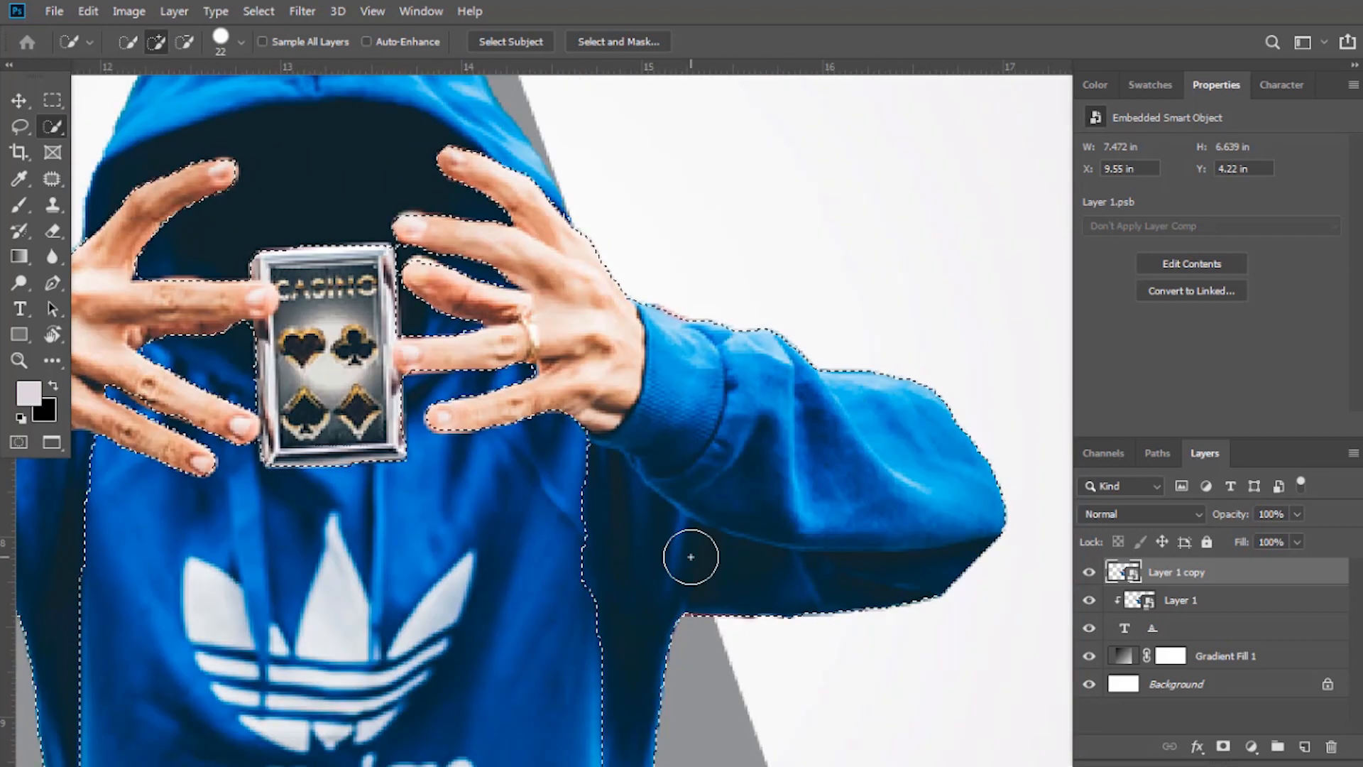
Mask the duplicated person layer to the selected arms, hands and card.
scroll(691, 557, "down", 5)
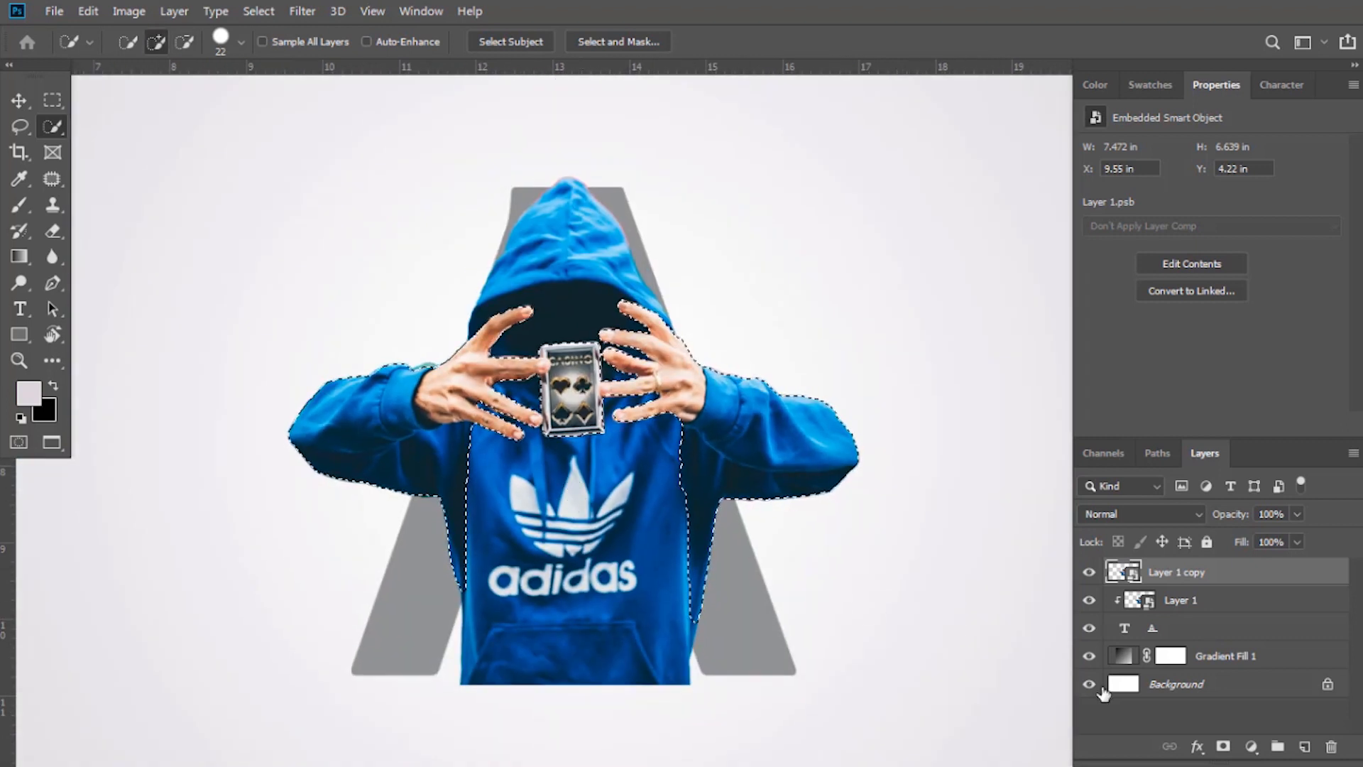
left_click(1223, 747)
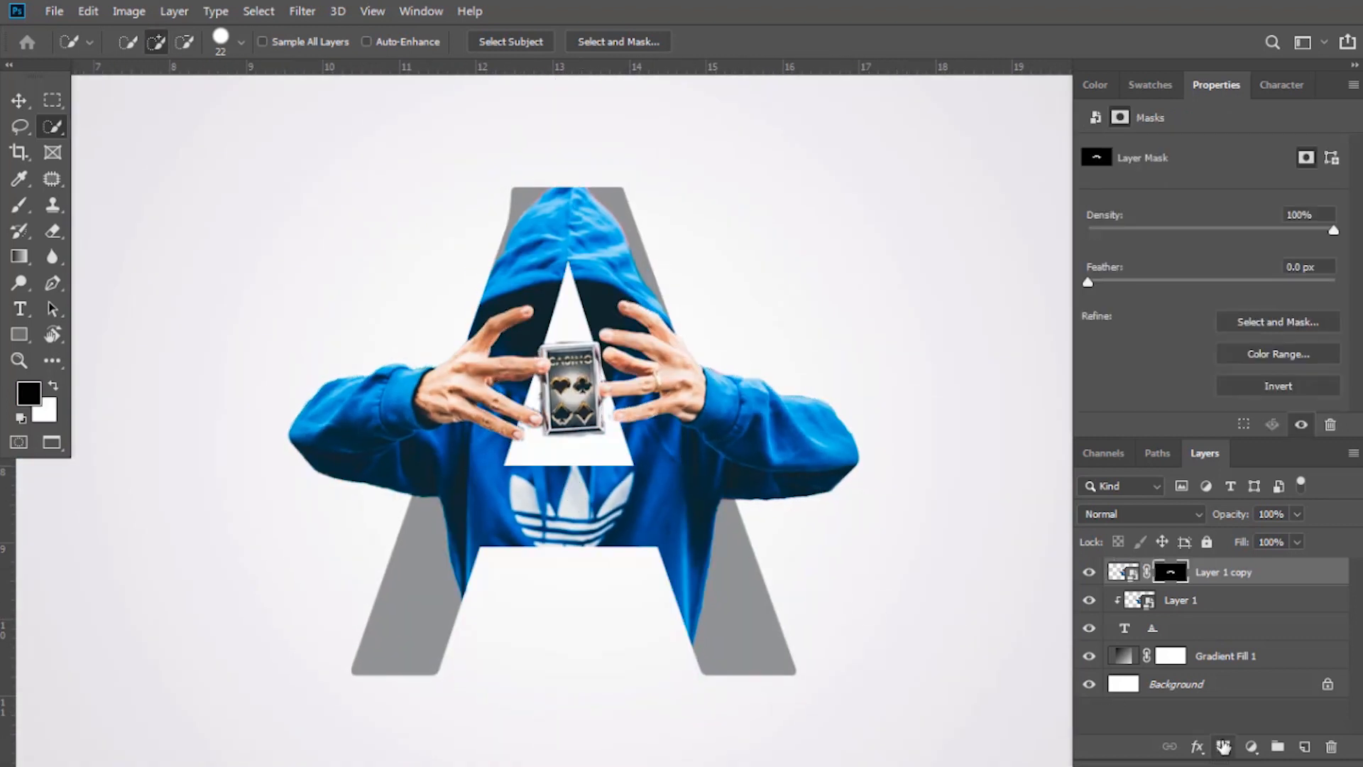
scroll(889, 593, "down", 4)
left_click_drag(910, 596, 749, 529)
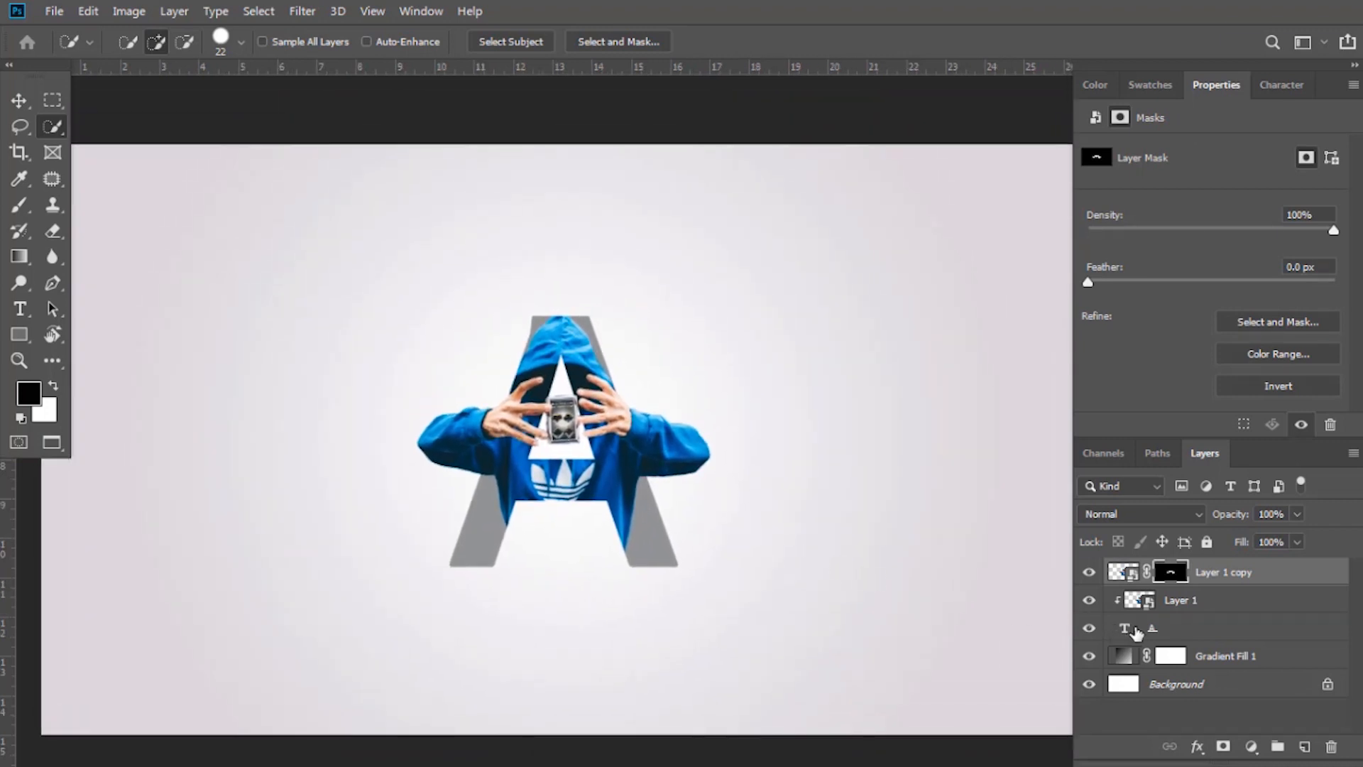
Give the letter A layer a white outside stroke with a size of 5 px.
left_click(1168, 638)
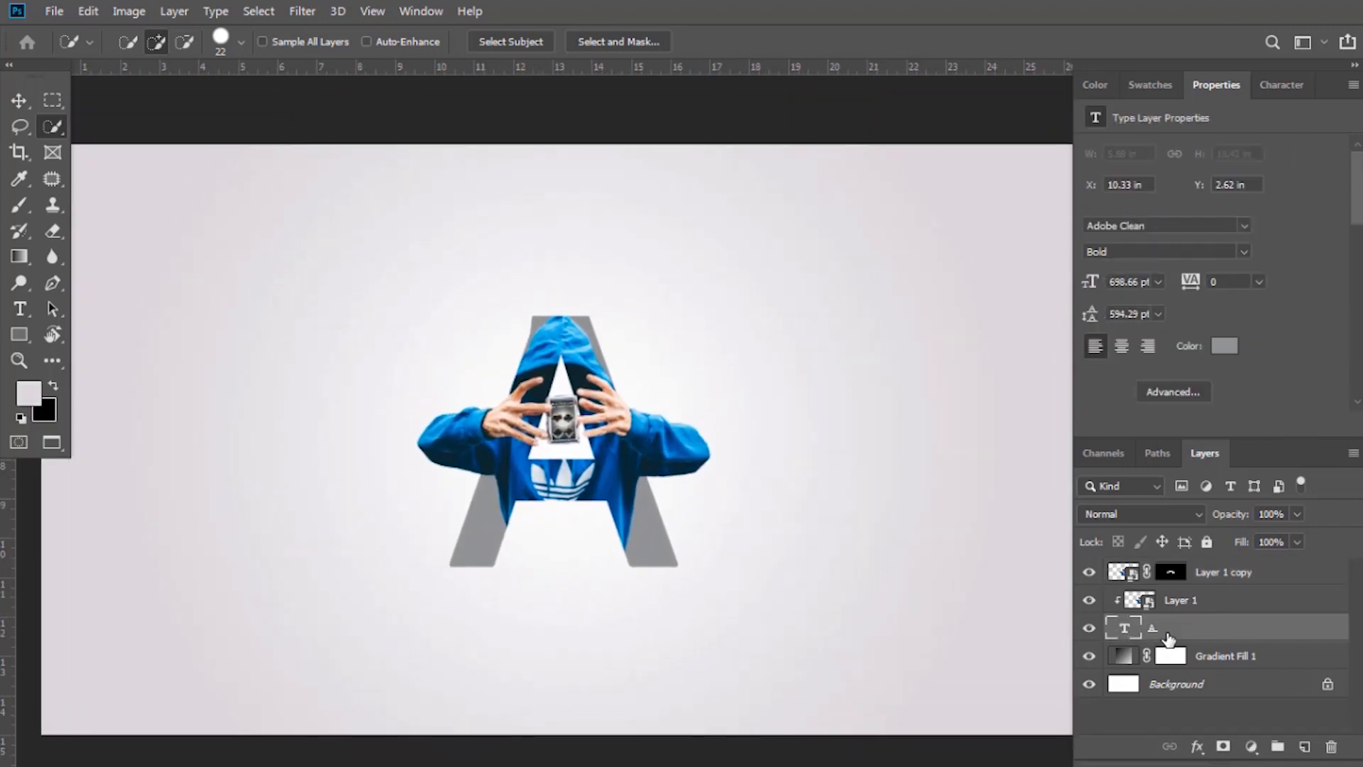
right_click(1168, 636)
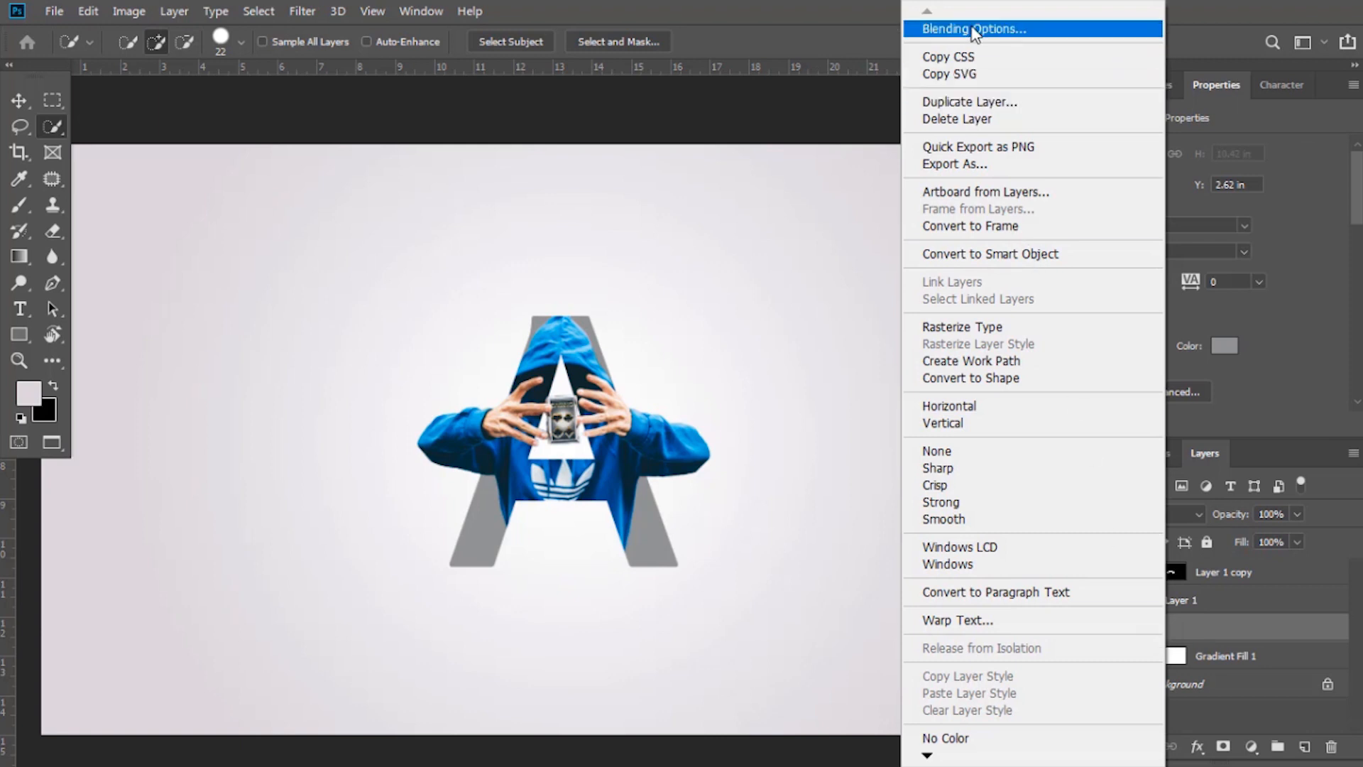
left_click(972, 28)
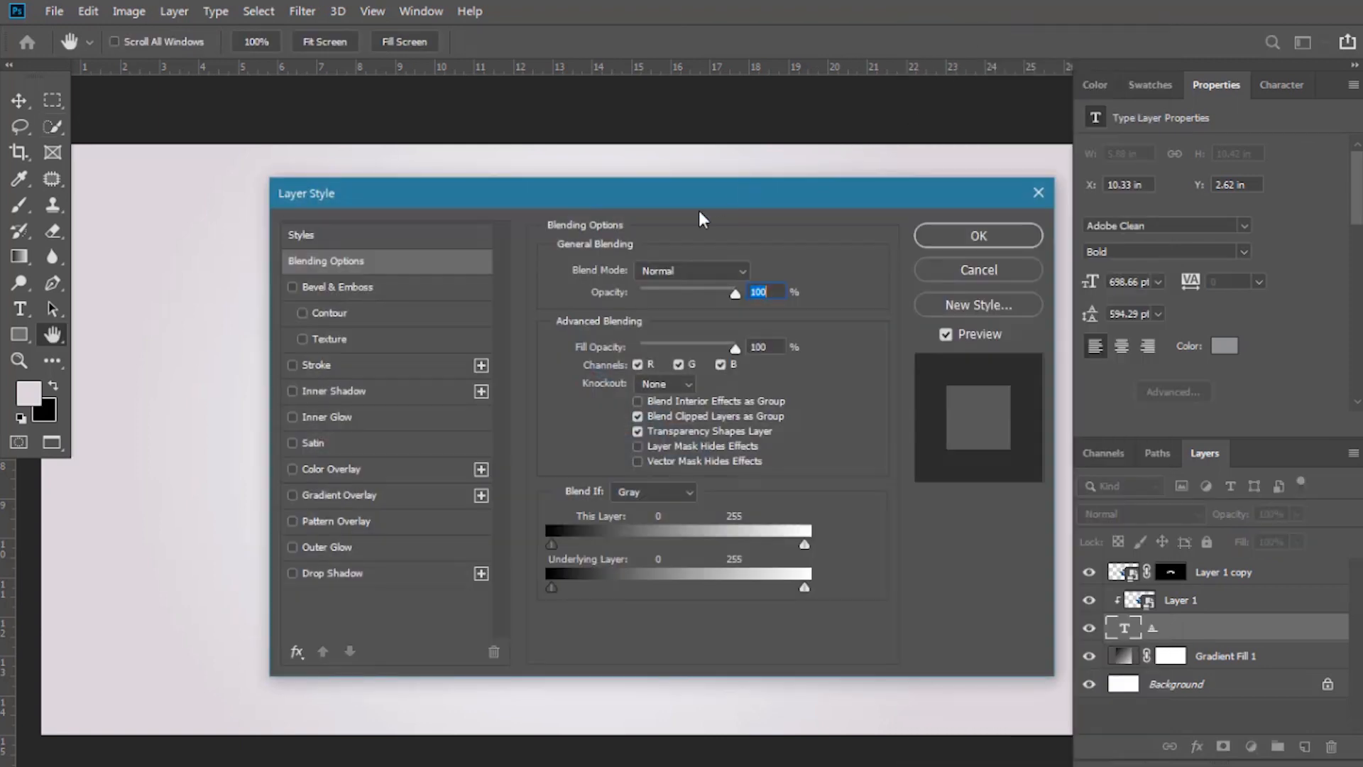
left_click_drag(683, 202, 1072, 151)
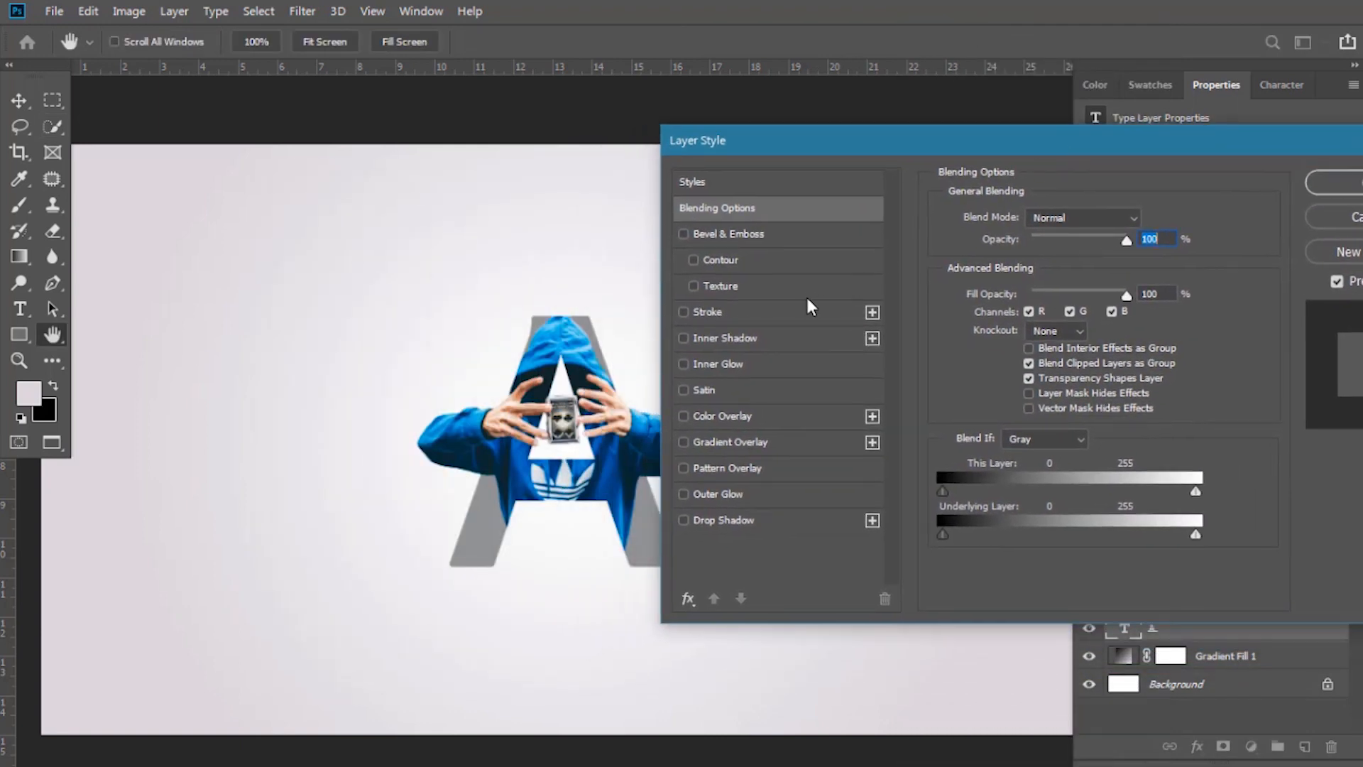
left_click(718, 311)
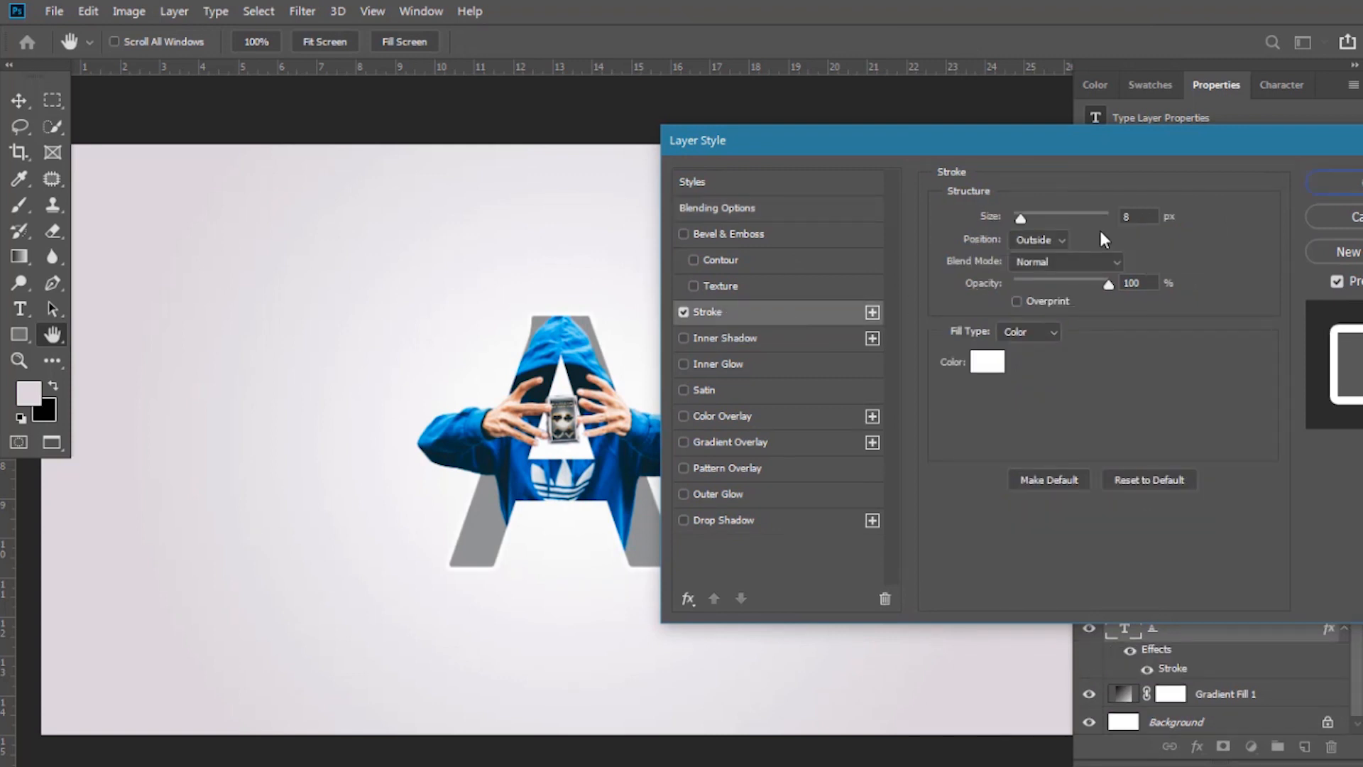
type("5")
Add a drop shadow to the letter A with 35% opacity, 55° angle, 14 px distance and 29 px size.
left_click(721, 526)
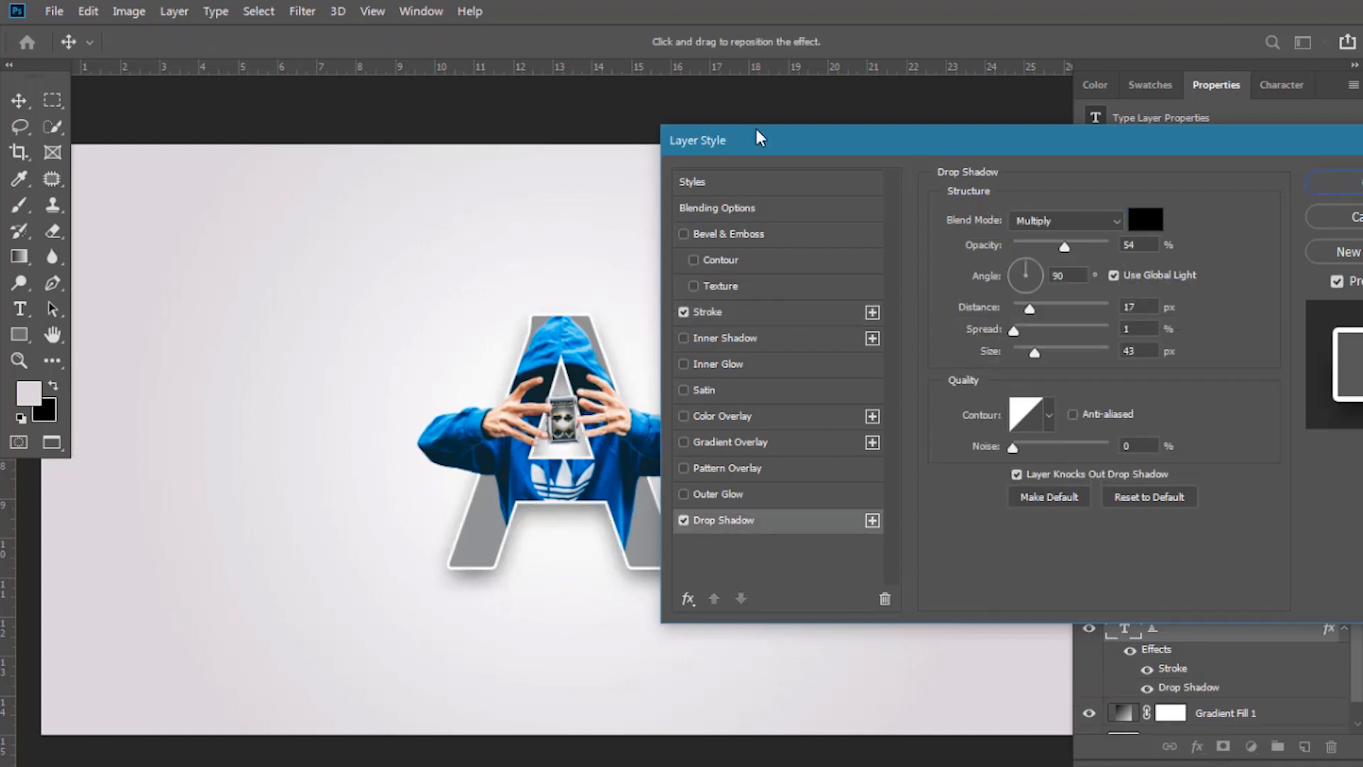
left_click_drag(757, 130, 865, 141)
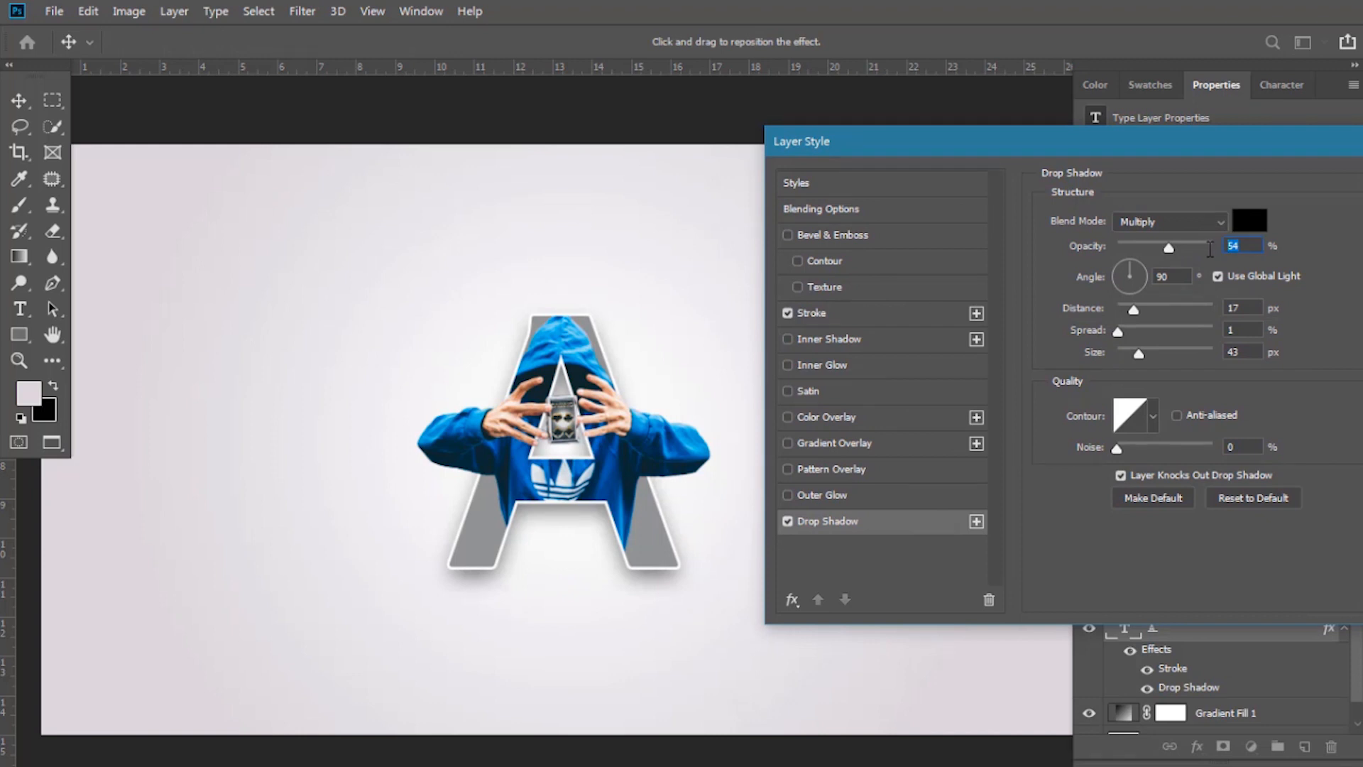
type("35")
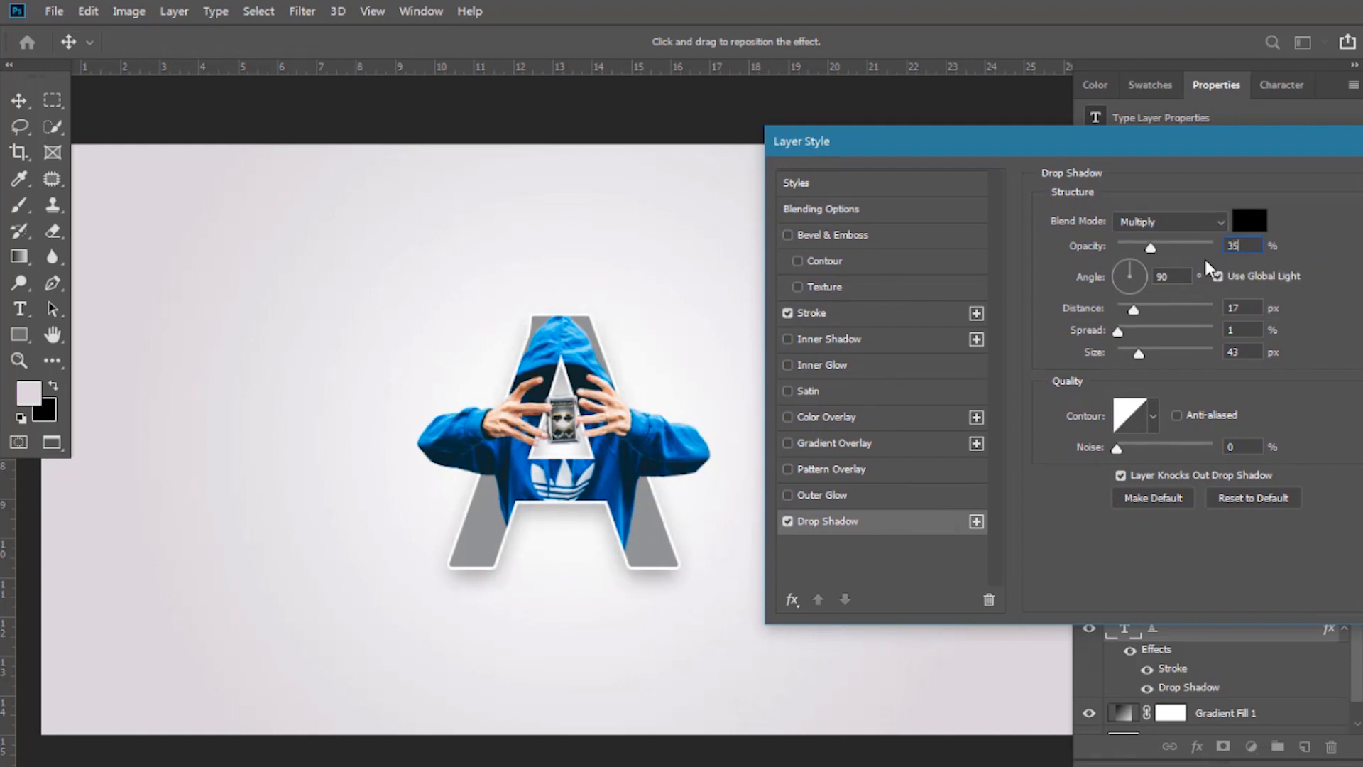
type("55")
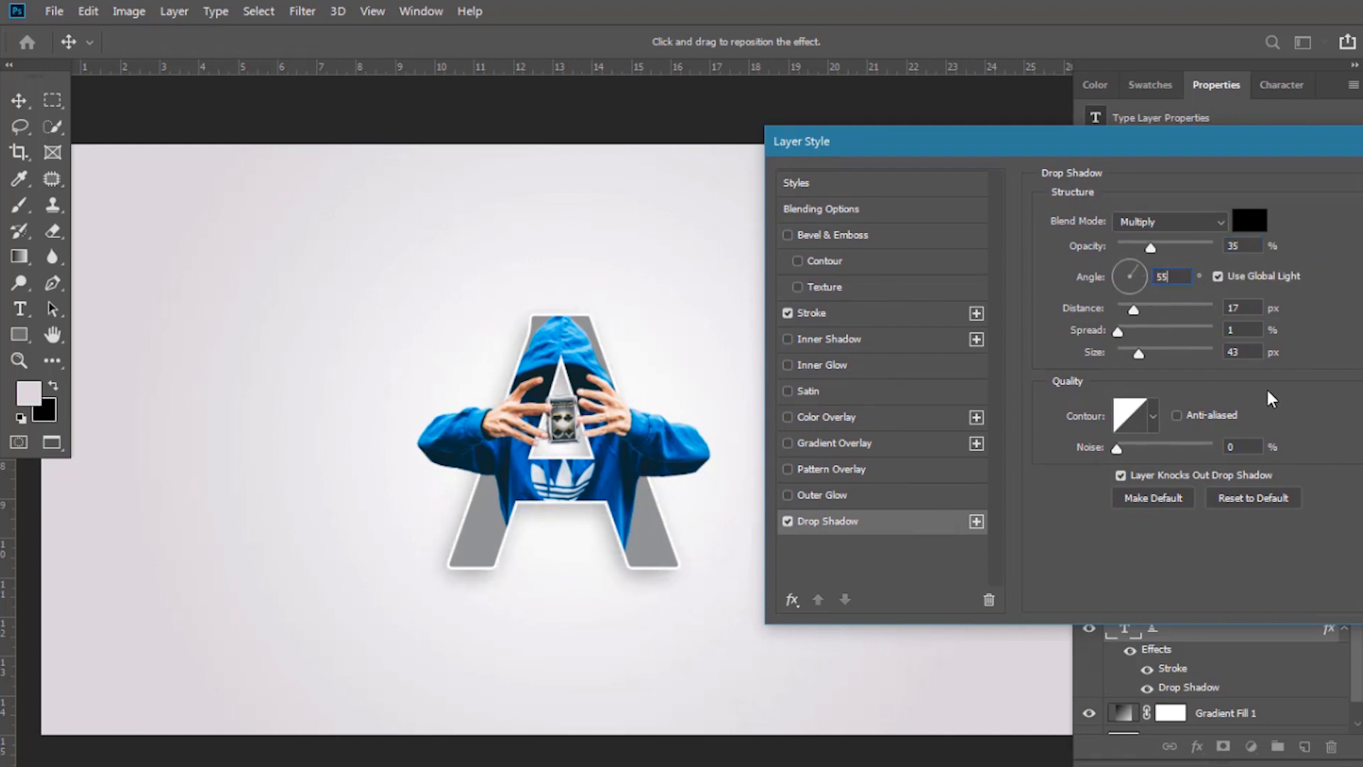
left_click(1132, 310)
left_click(1134, 360)
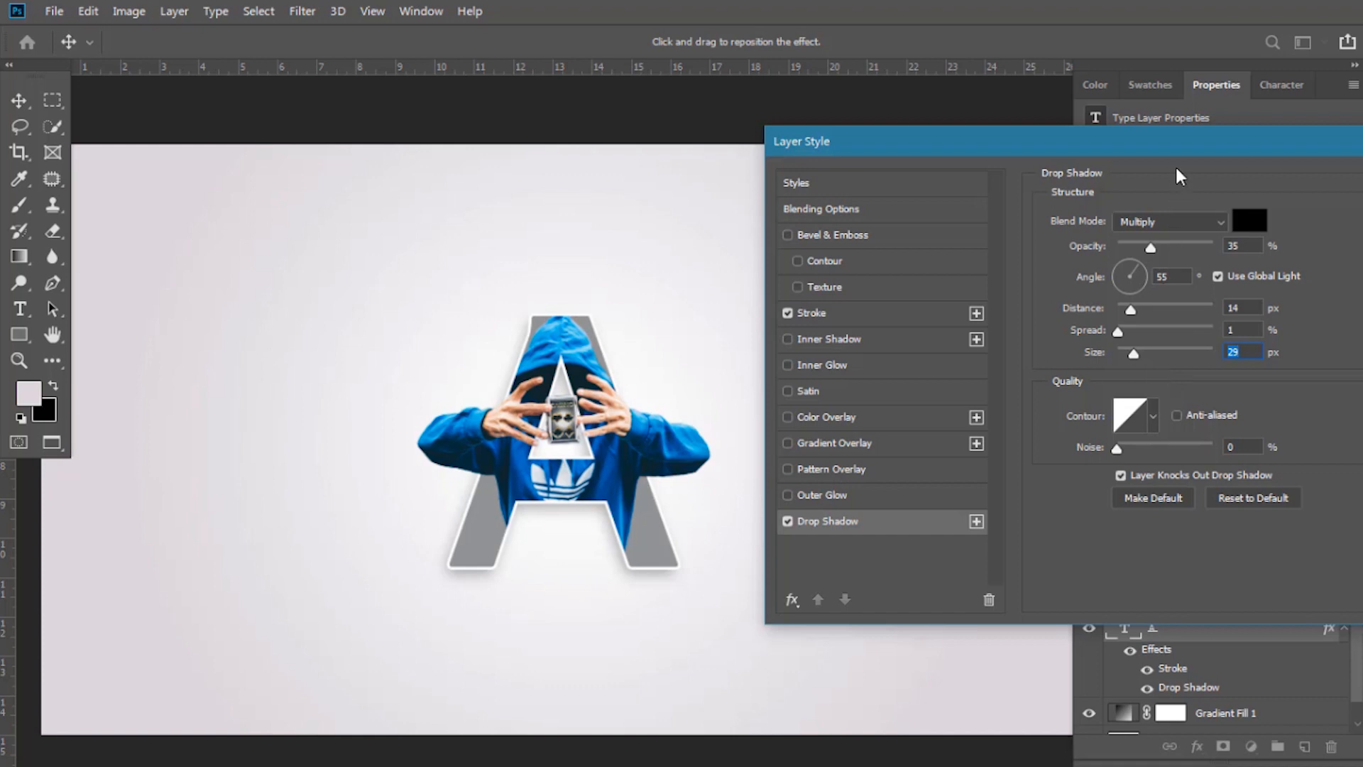
left_click_drag(1179, 153, 854, 151)
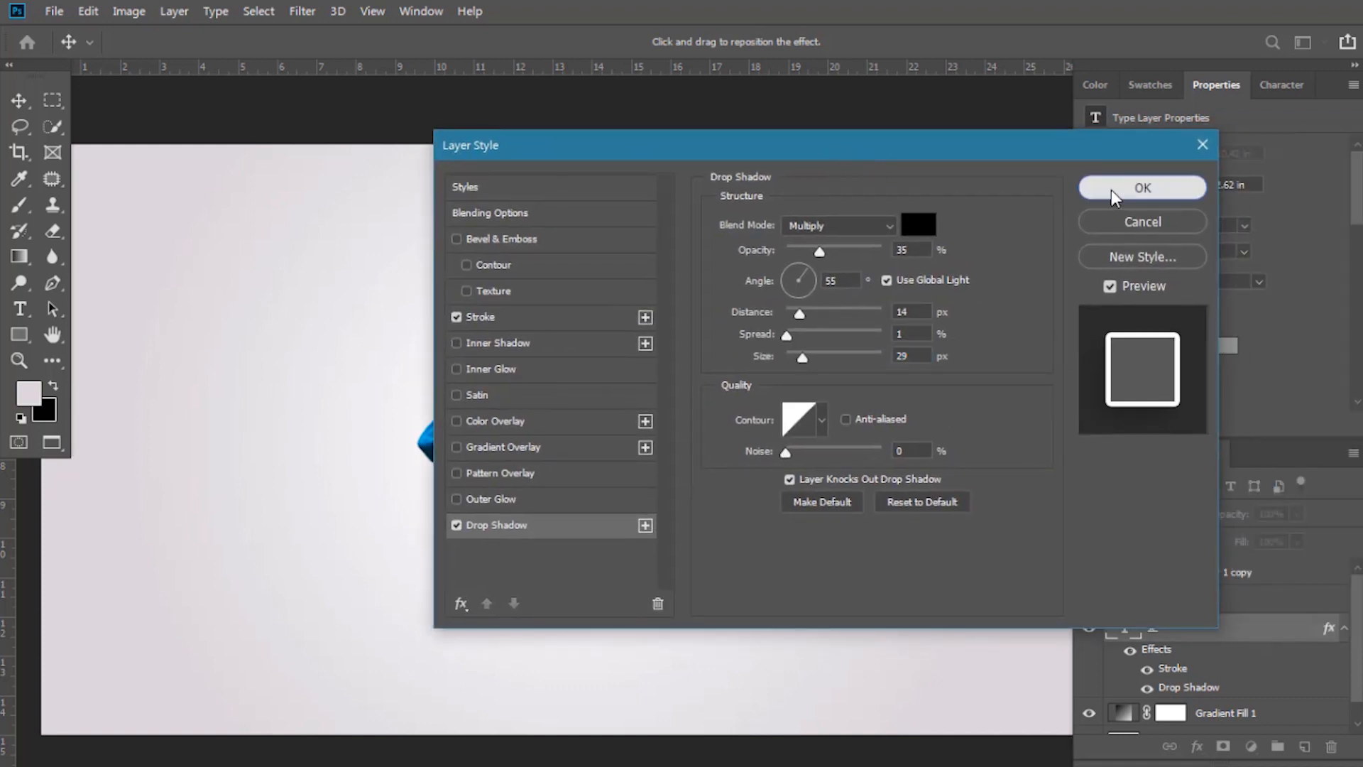
left_click(1110, 190)
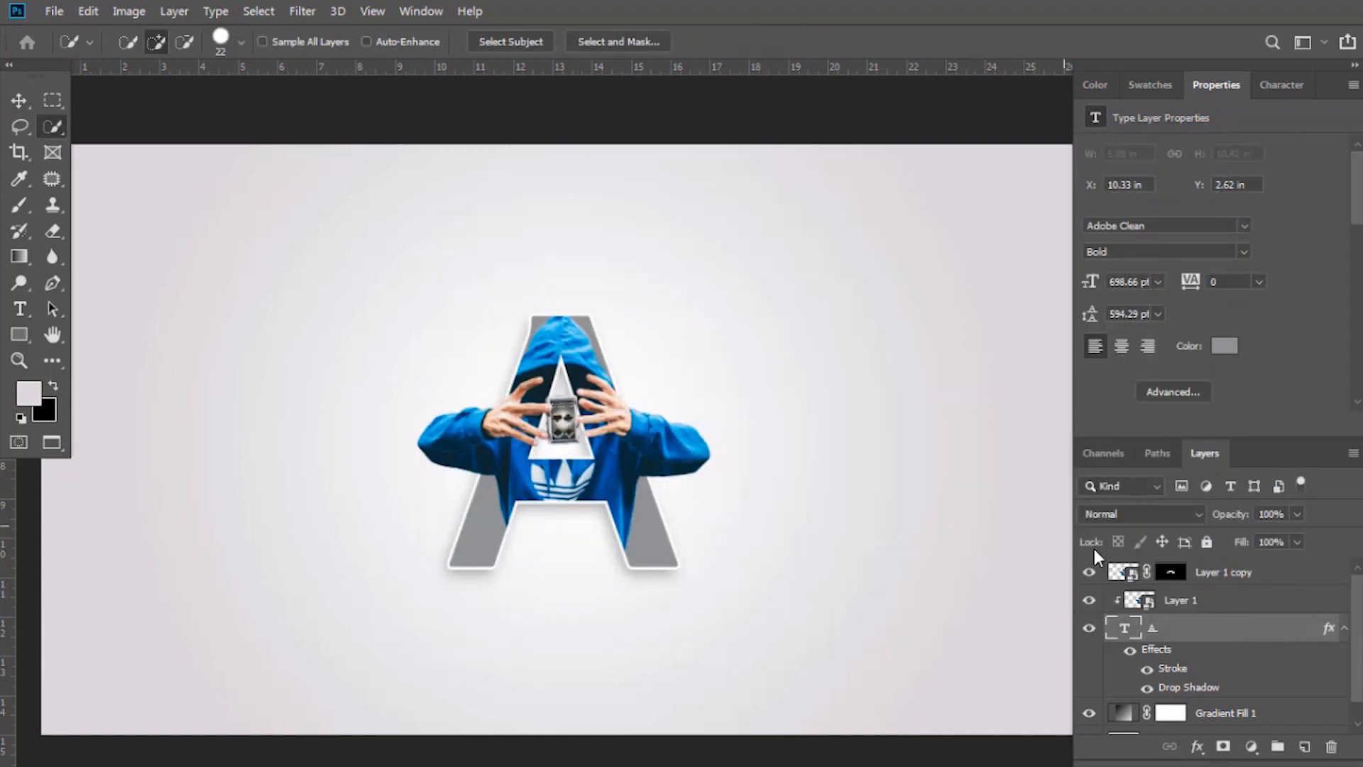
Group the masked person copy, the clipped person layer and the letter A, and deselect the group.
left_click(1239, 574)
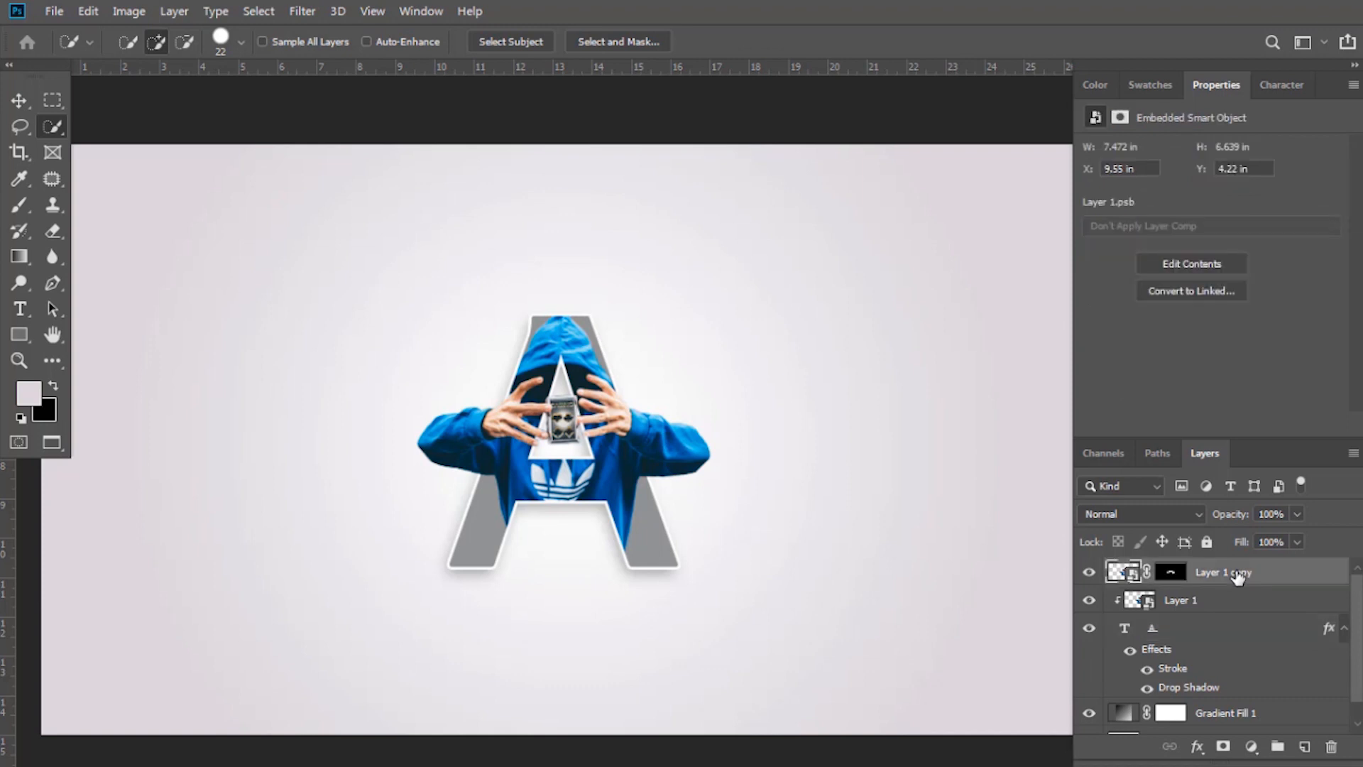
left_click(1189, 604, "ctrl")
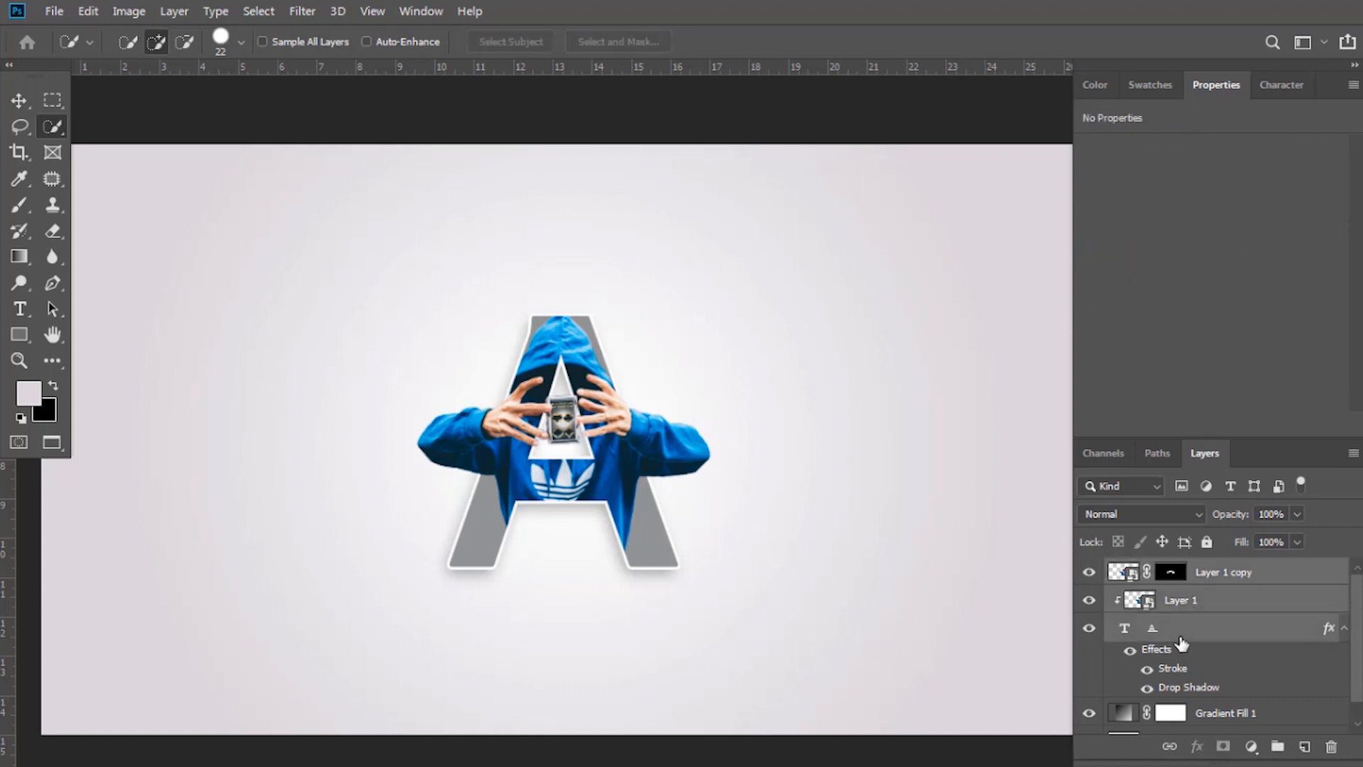
key("ctrl+g")
left_click(1181, 643)
key("v")
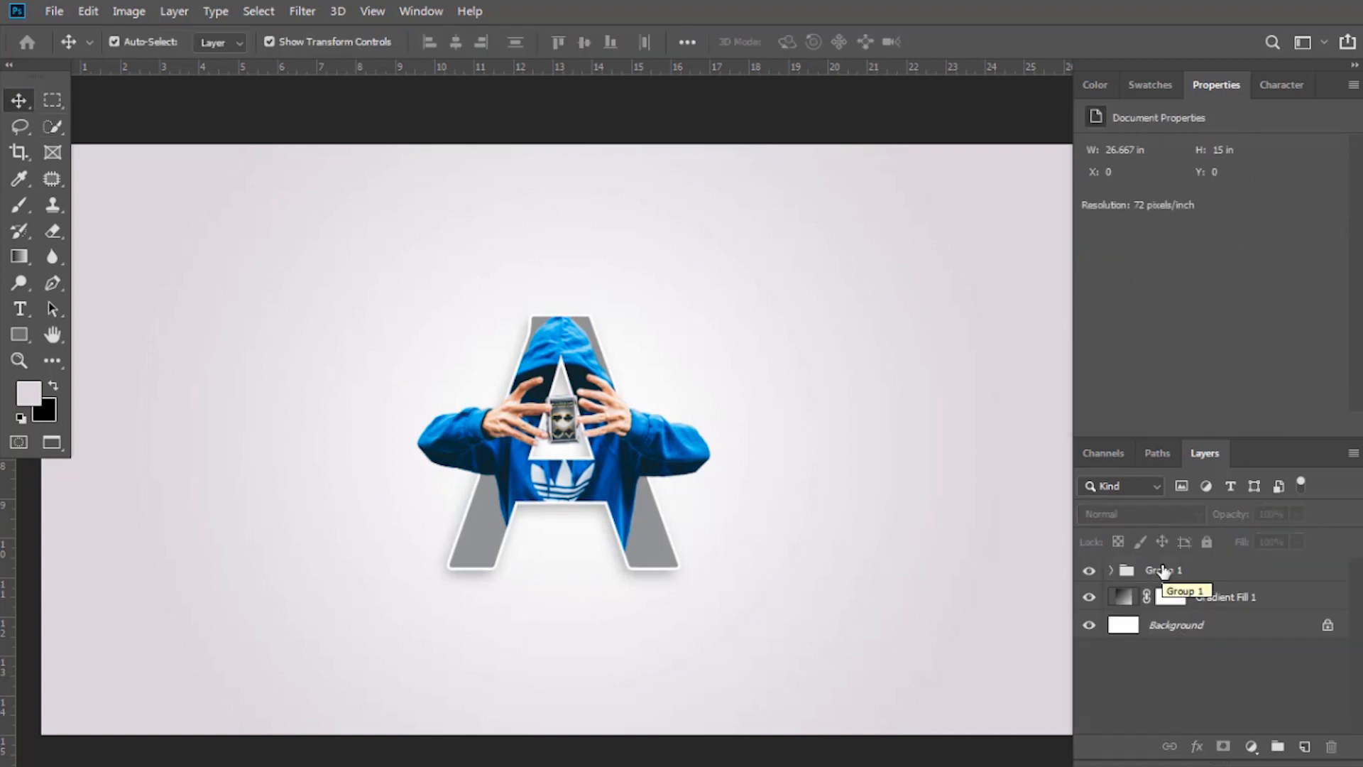
Add the text LETTER in Adobe Clean Bold near the canvas's upper edge, above the letter A.
left_click(22, 310)
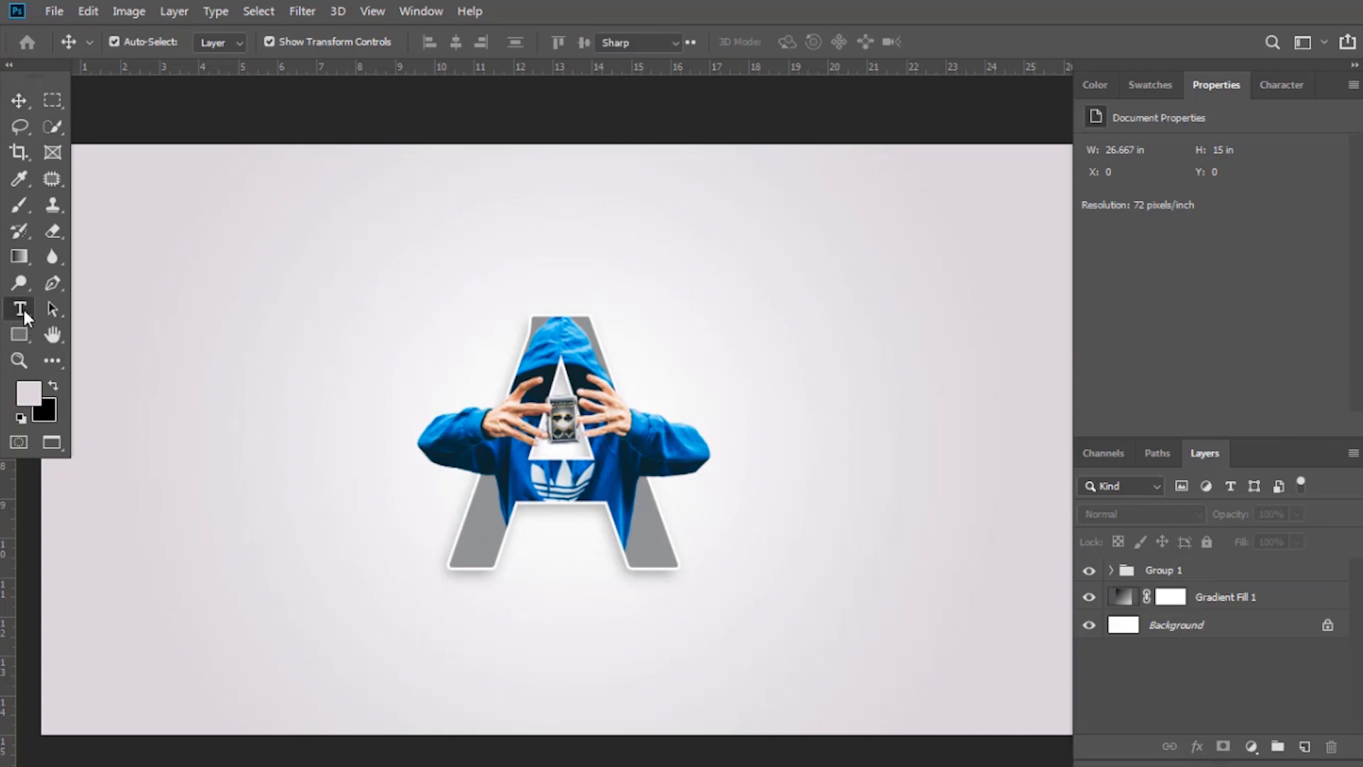
left_click(436, 187)
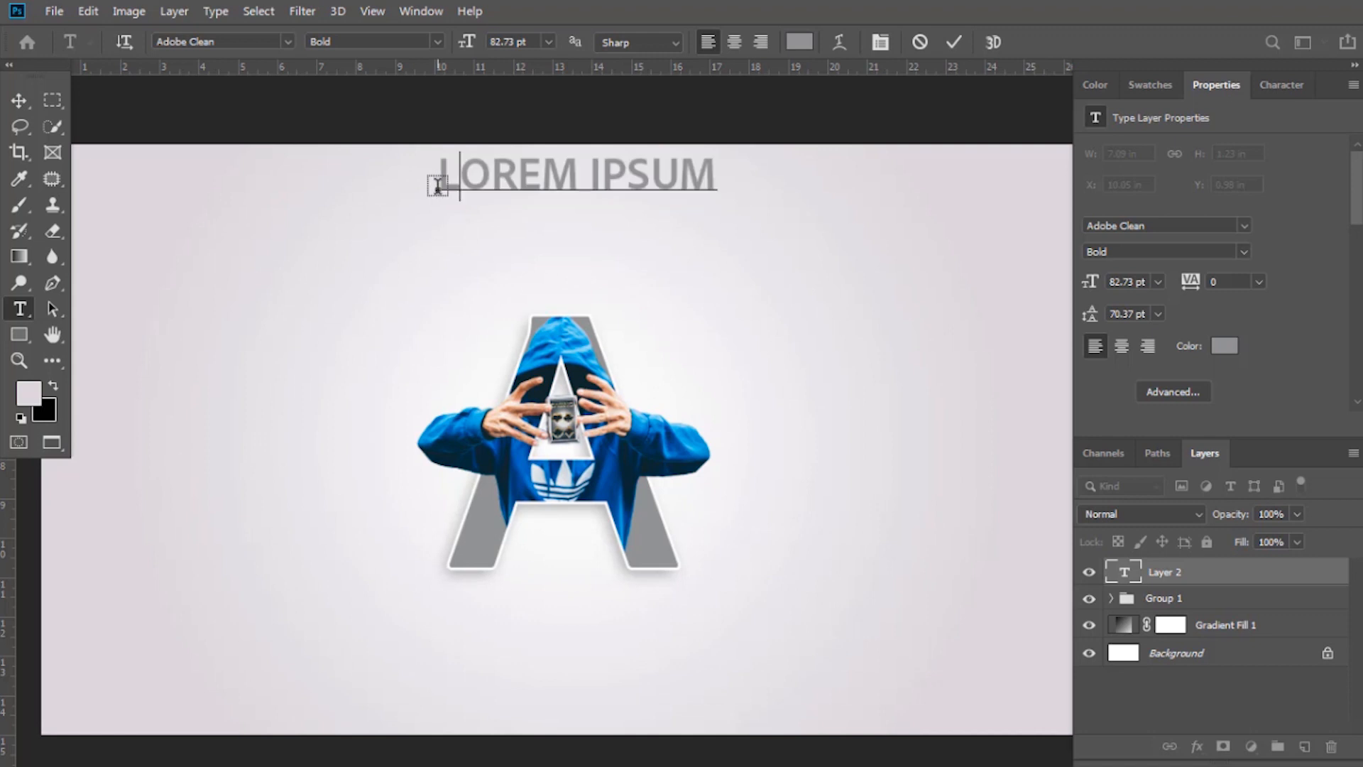
type("LETTER")
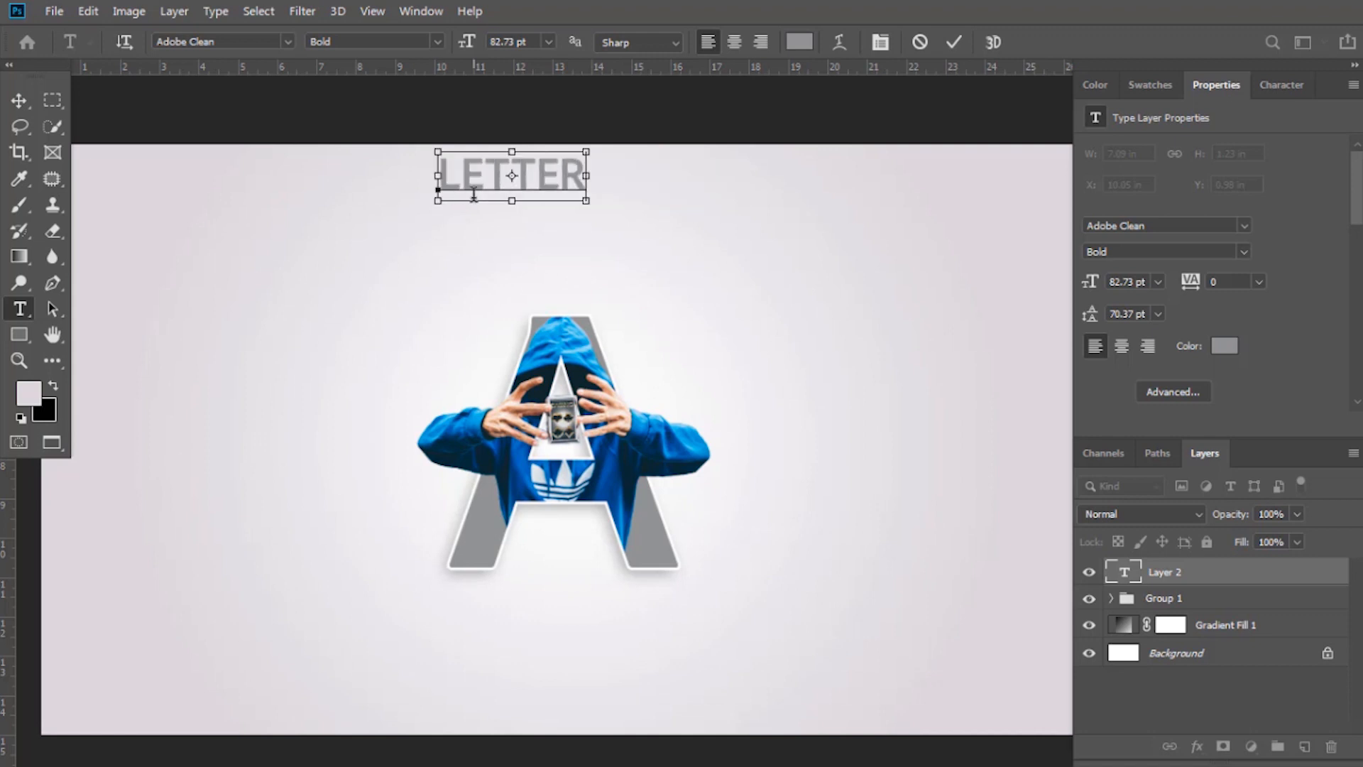
Recolor the whole LETTER text to light grey #b1b3b5.
key("ctrl+a")
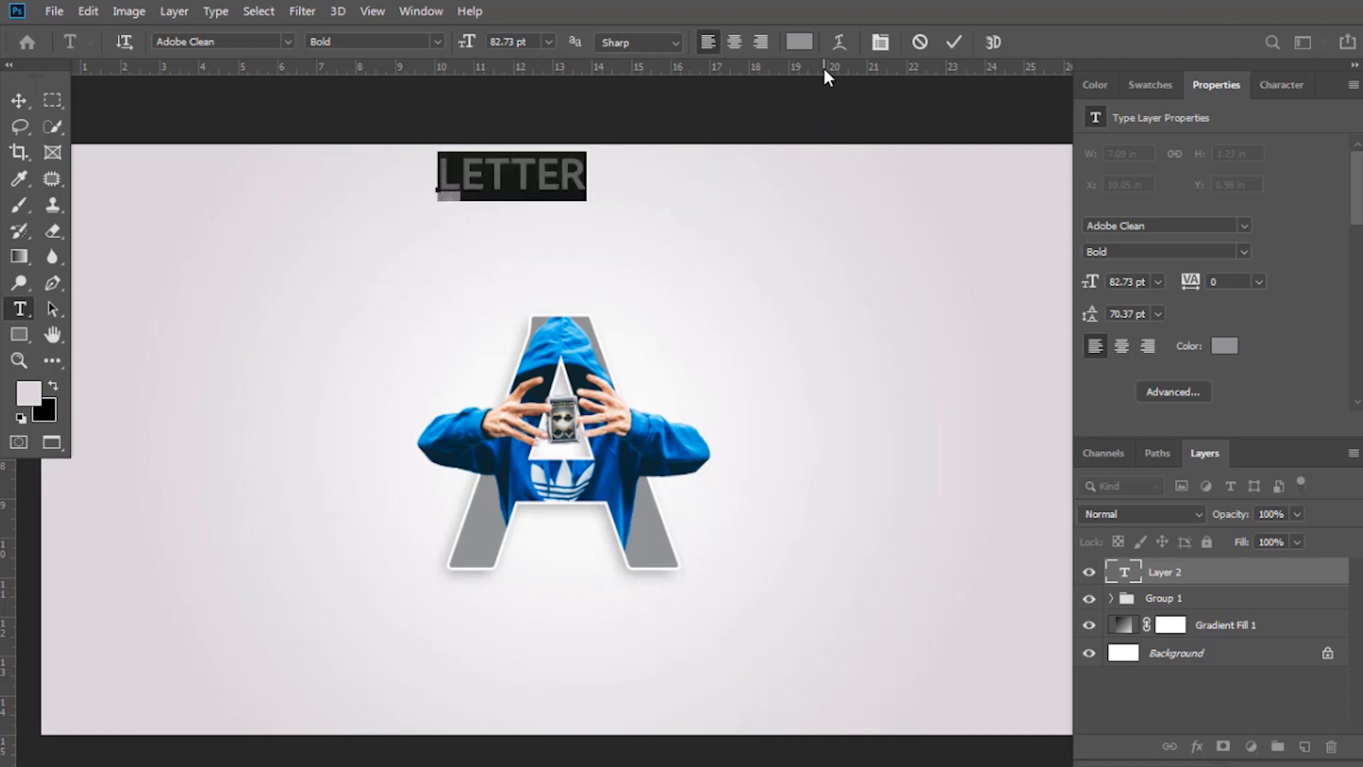
left_click(799, 42)
left_click(824, 231)
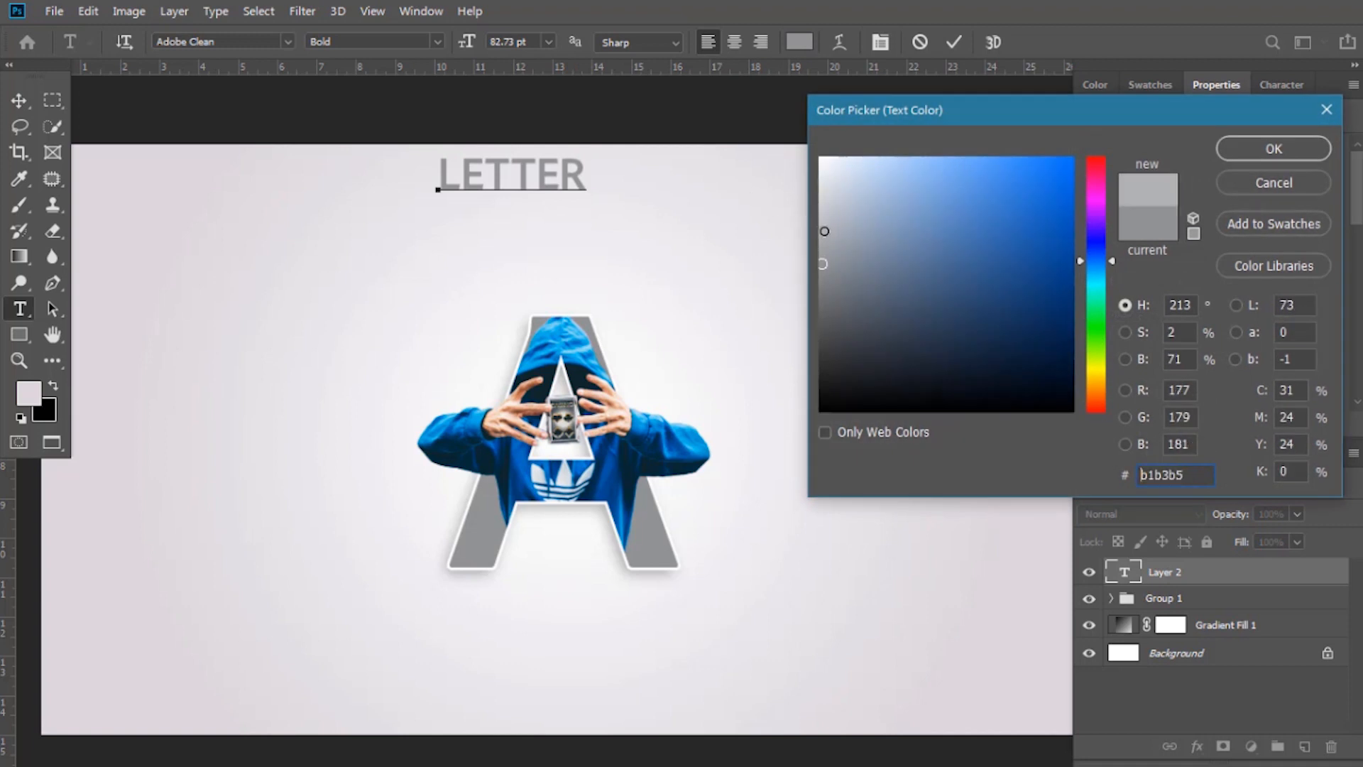
left_click(1225, 149)
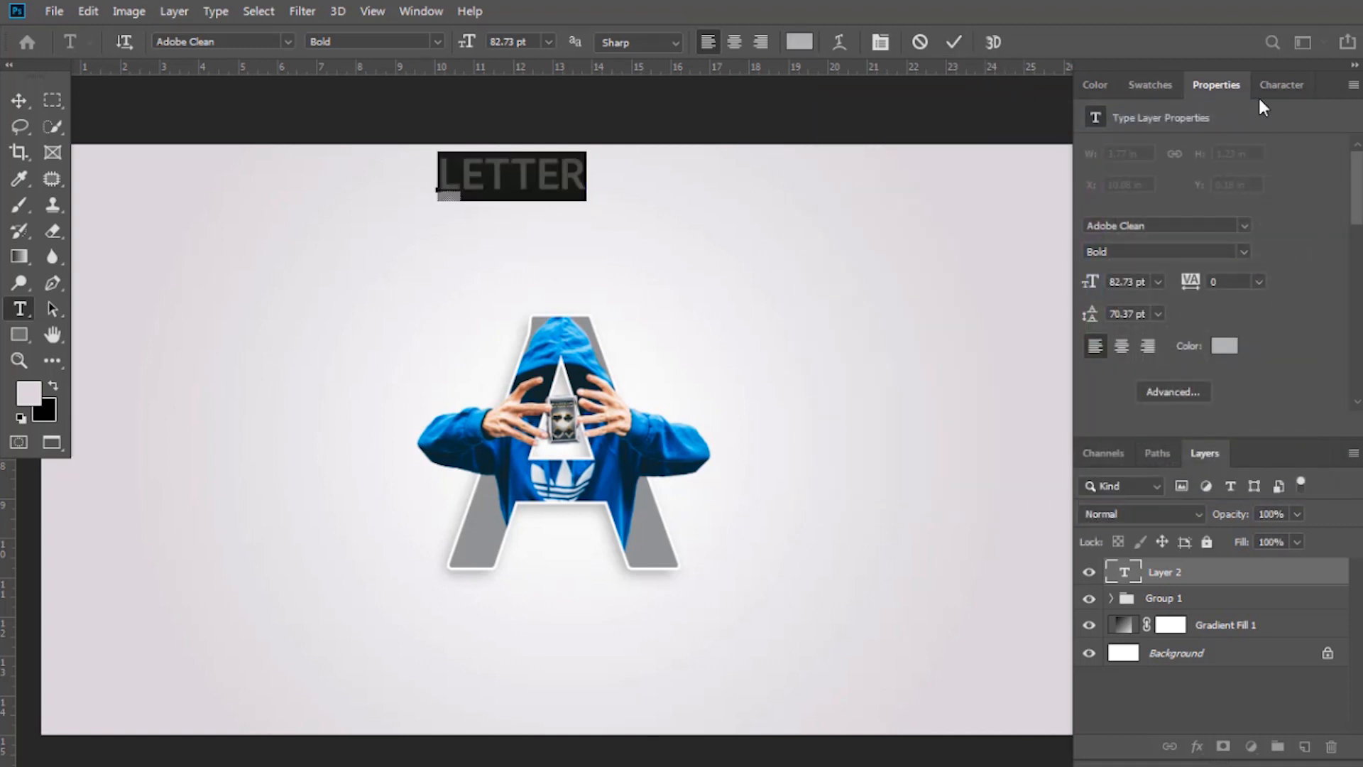
Set the tracking of the LETTER text to 660 and commit the text.
left_click(1278, 85)
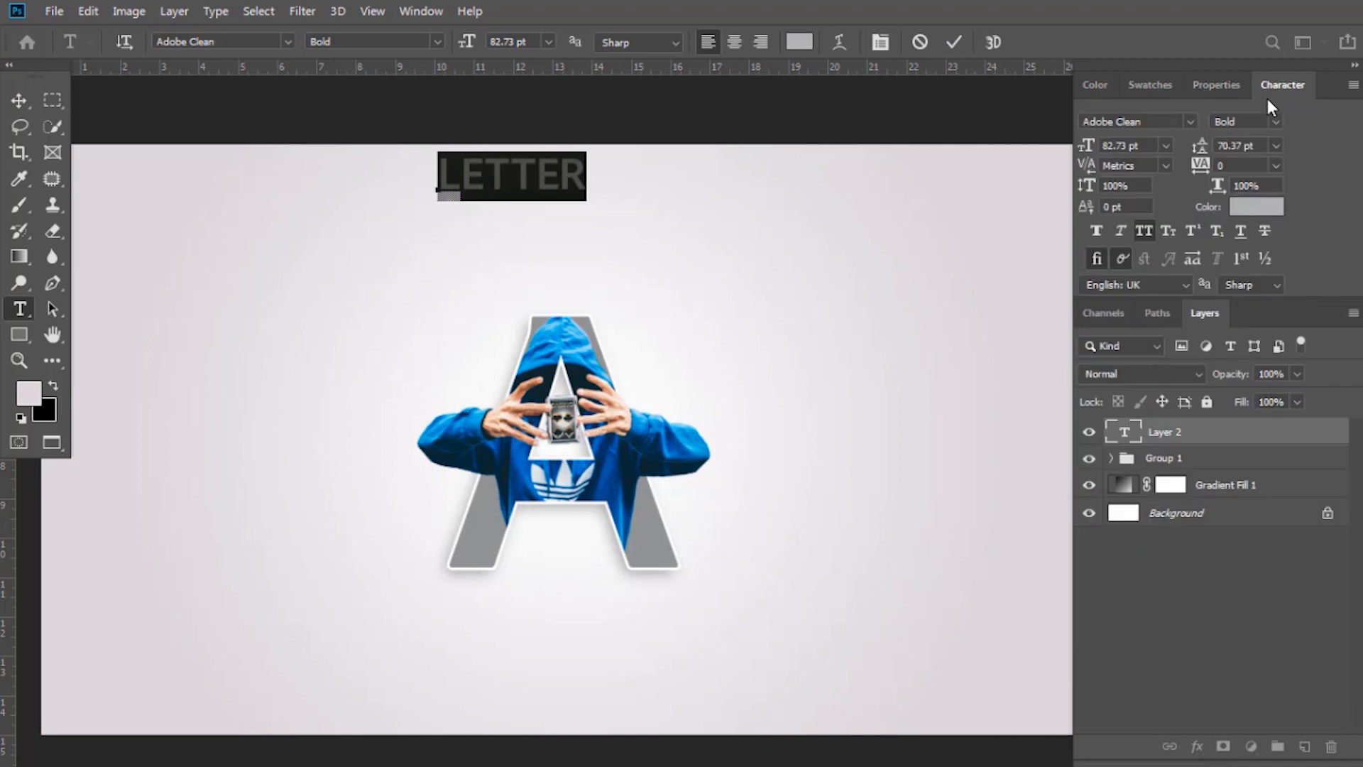
left_click(1278, 166)
left_click(1252, 385)
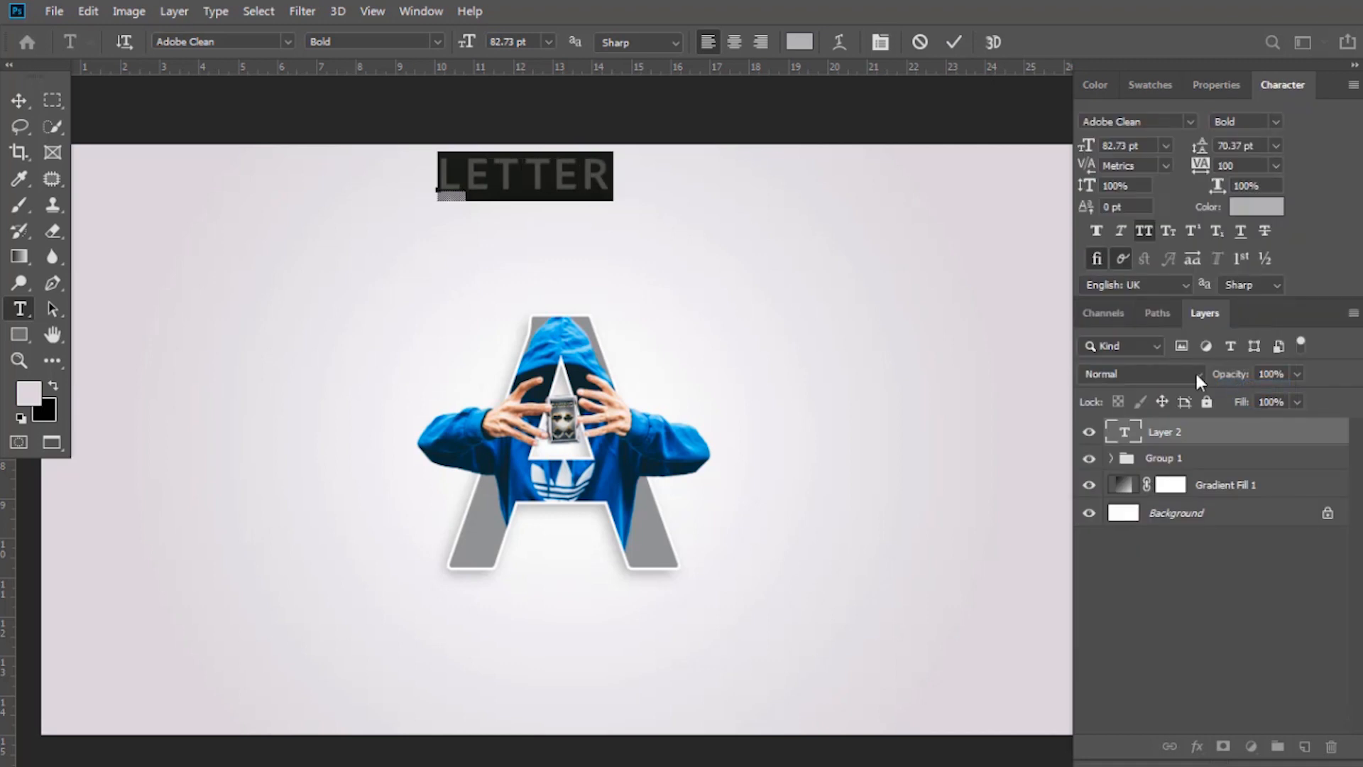
left_click_drag(1199, 181, 1227, 179)
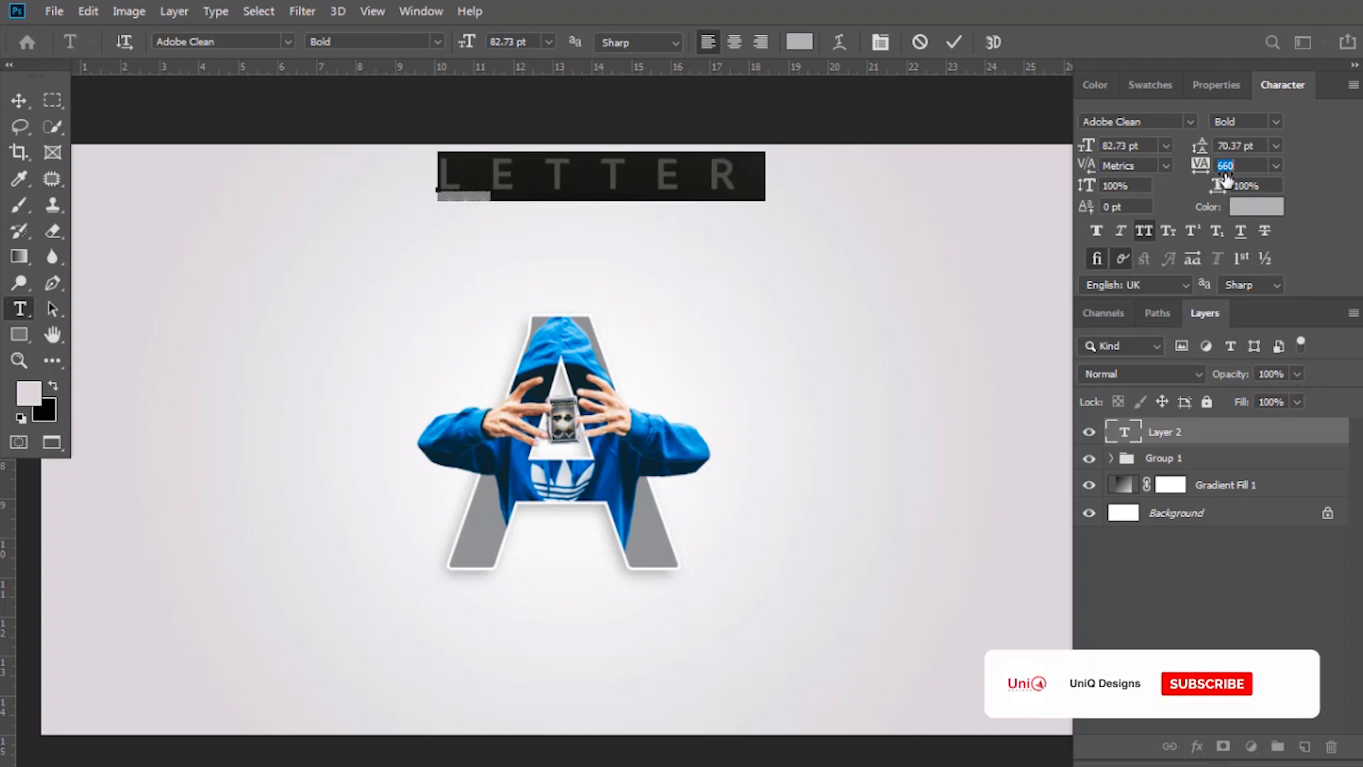
left_click(955, 42)
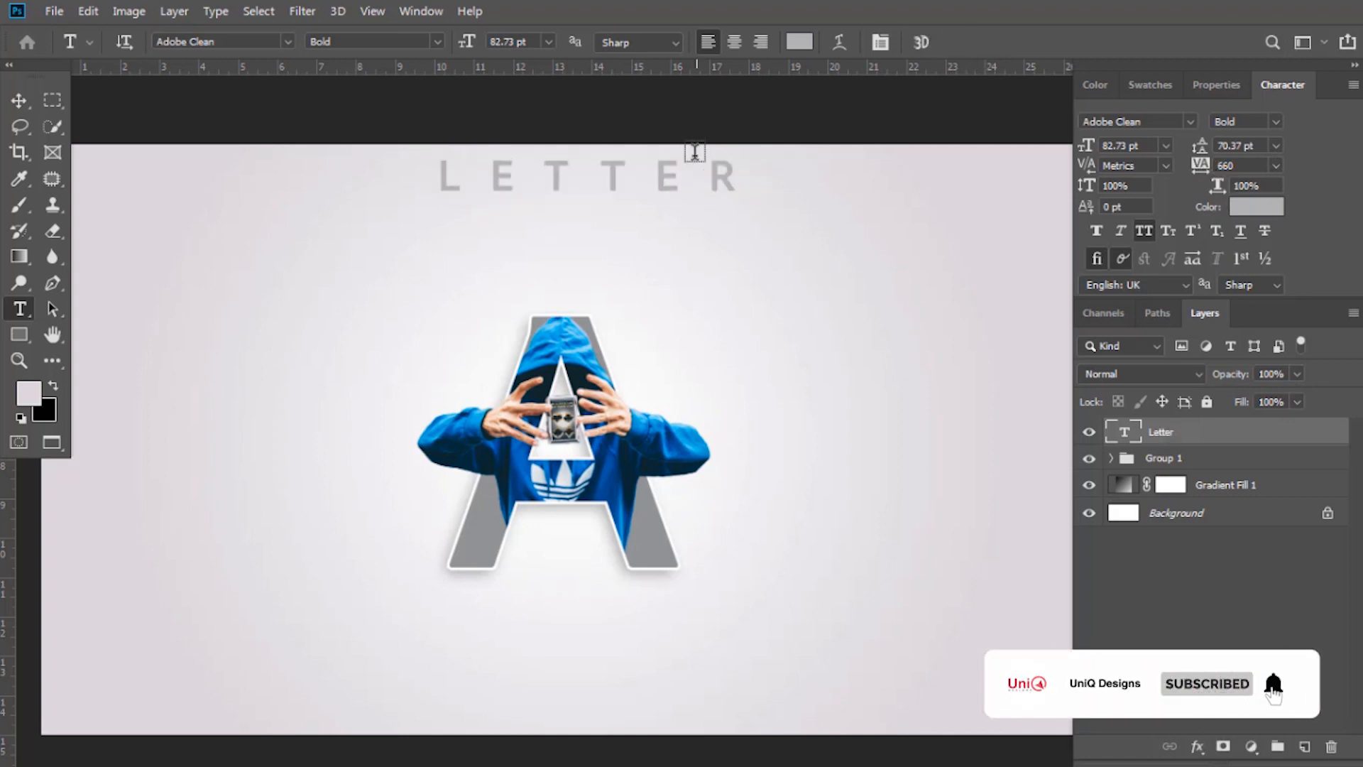
Move the LETTER text to just above the letter A and scale it down to about 64.81 pt.
key("v")
left_click_drag(719, 173, 701, 261)
key("ctrl+t")
left_click(959, 44)
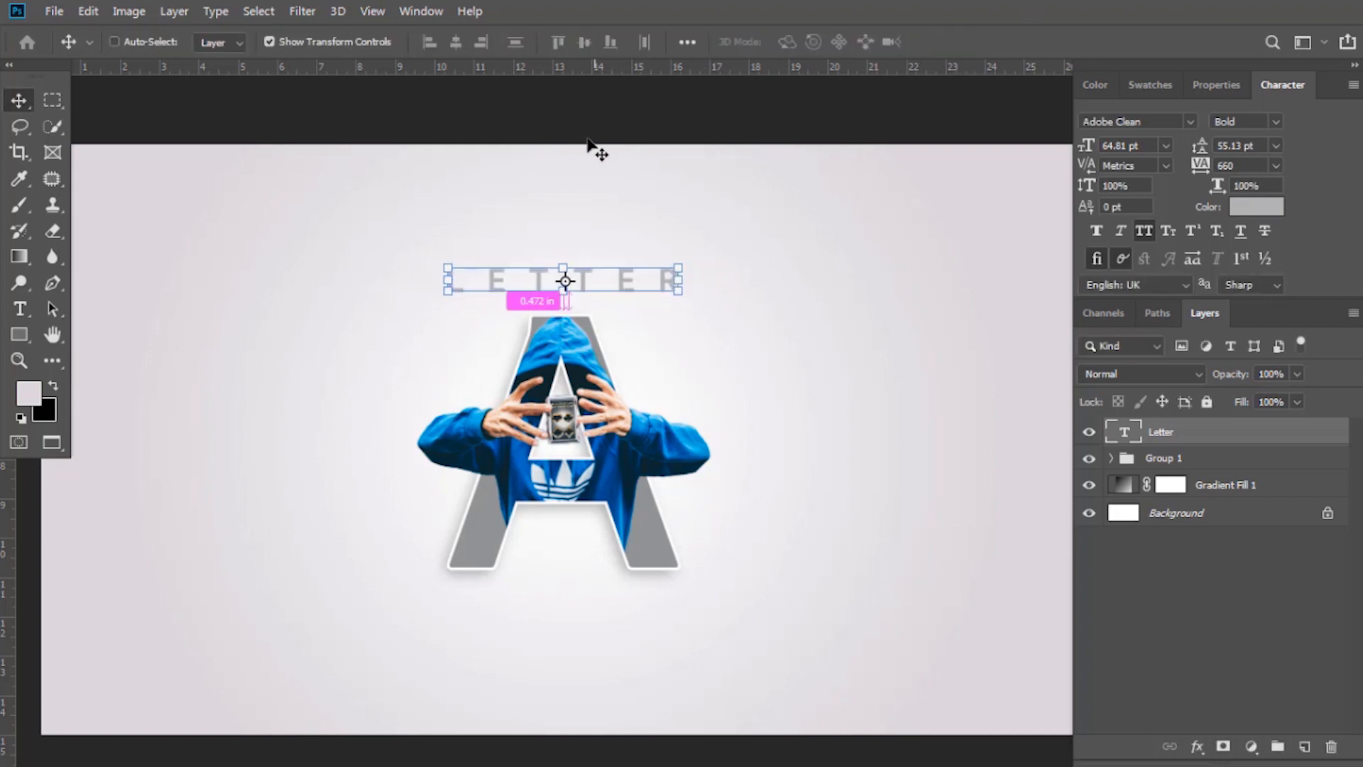
Center the LETTER text horizontally on the canvas and clear the selection.
key("ctrl+a")
left_click(457, 44)
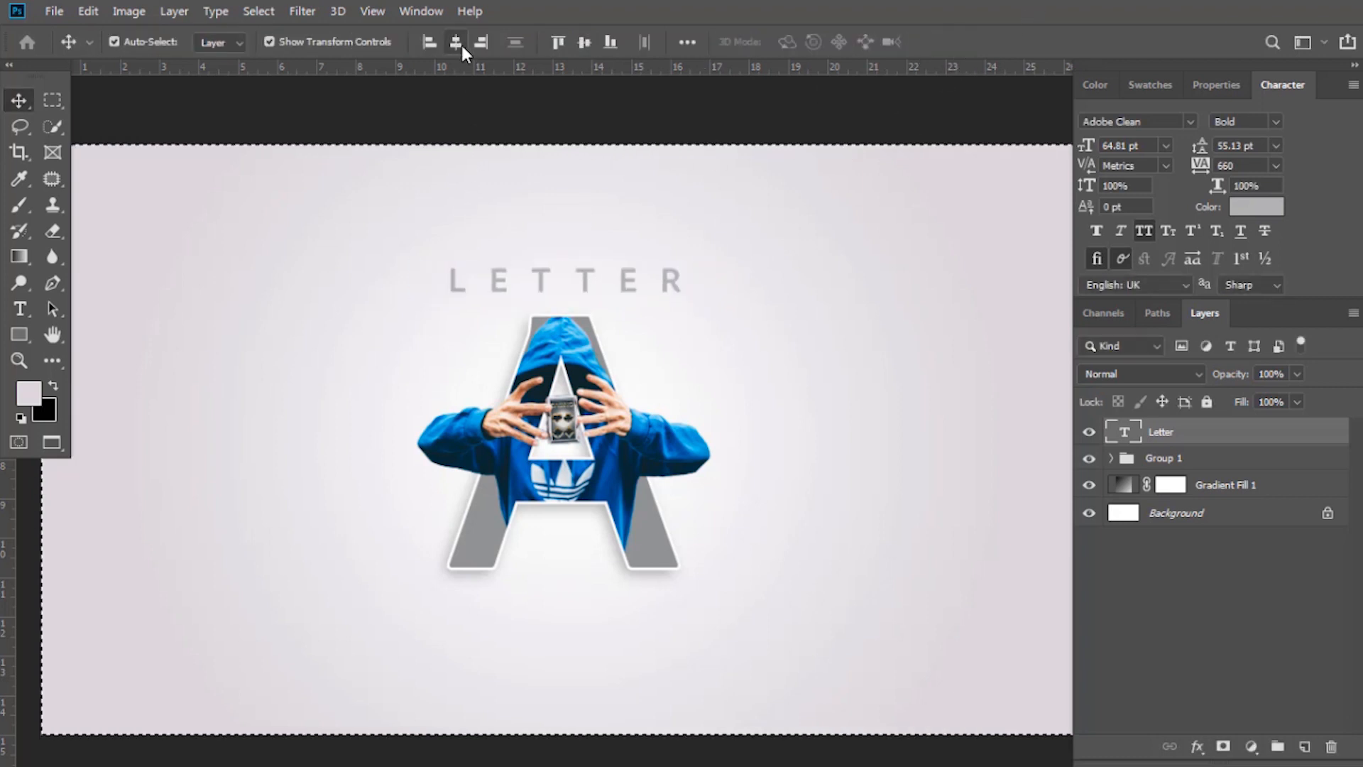
key("ctrl+d")
left_click(903, 362)
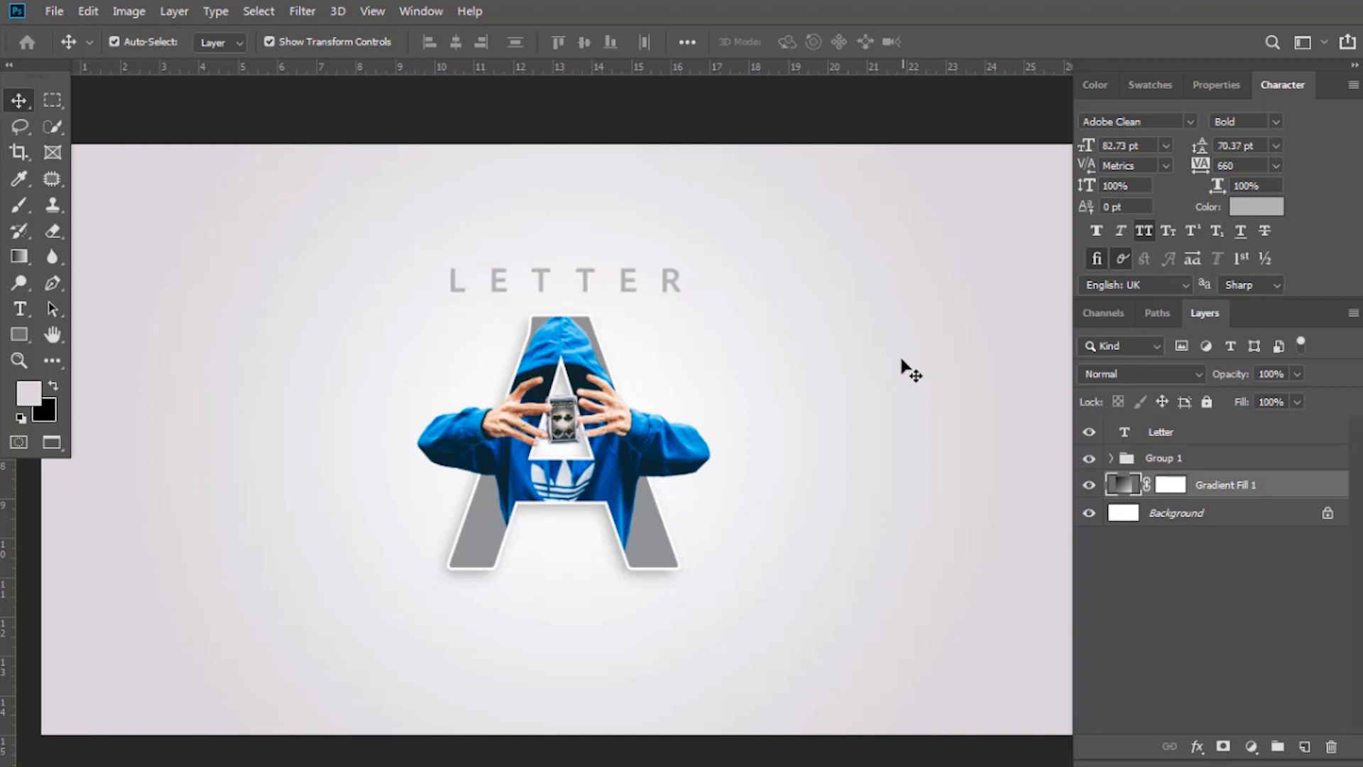
Duplicate the LETTER text straight down below the letter A and change the copy's wording to PORTRAIT.
left_click(668, 284)
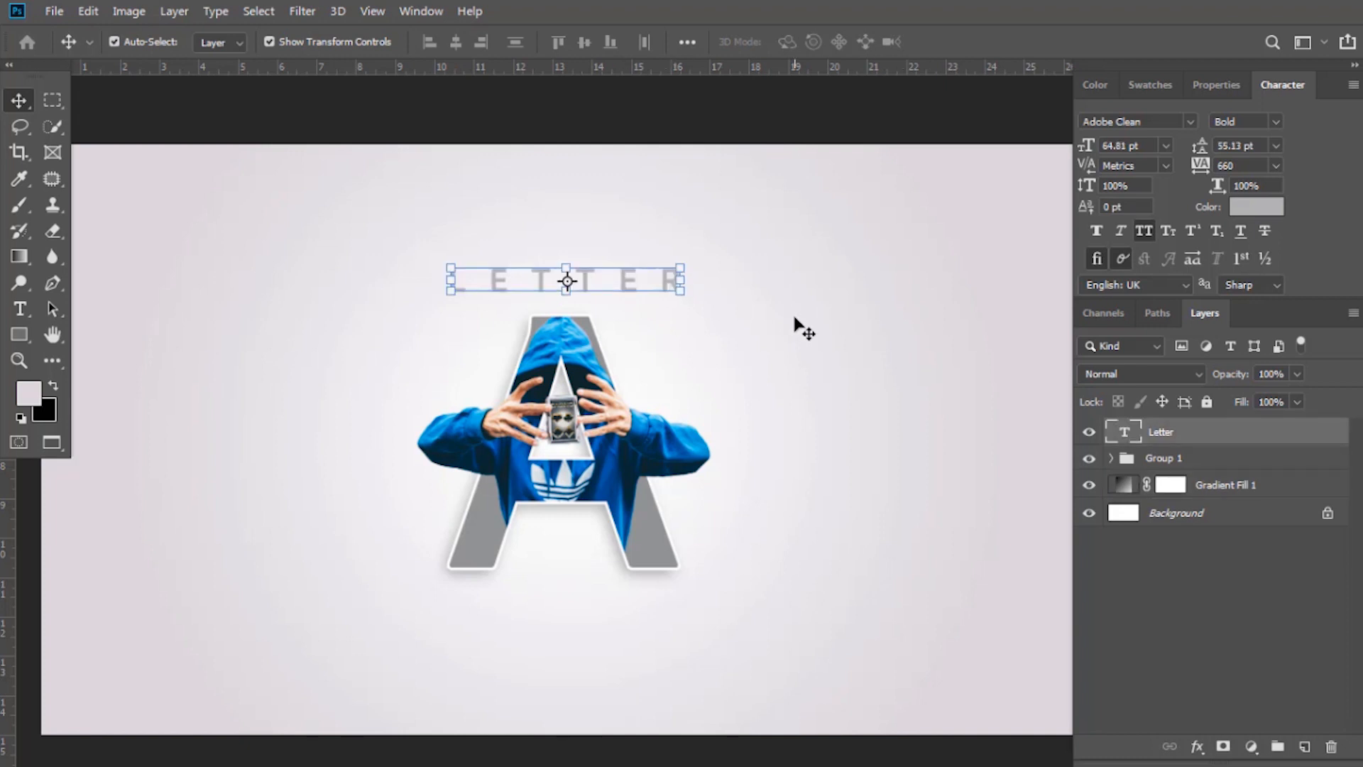
left_click_drag(543, 284, 527, 615)
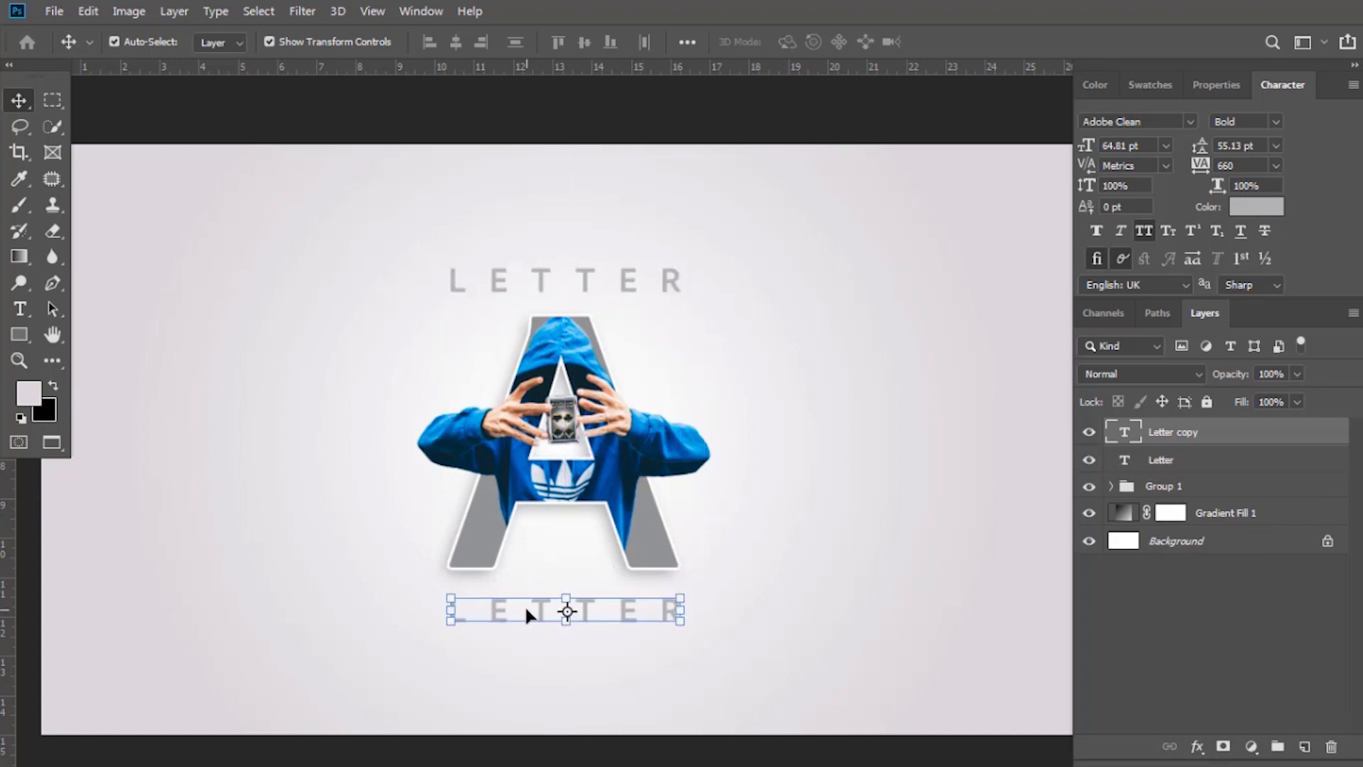
double_click(526, 615)
type("PORTRAIT")
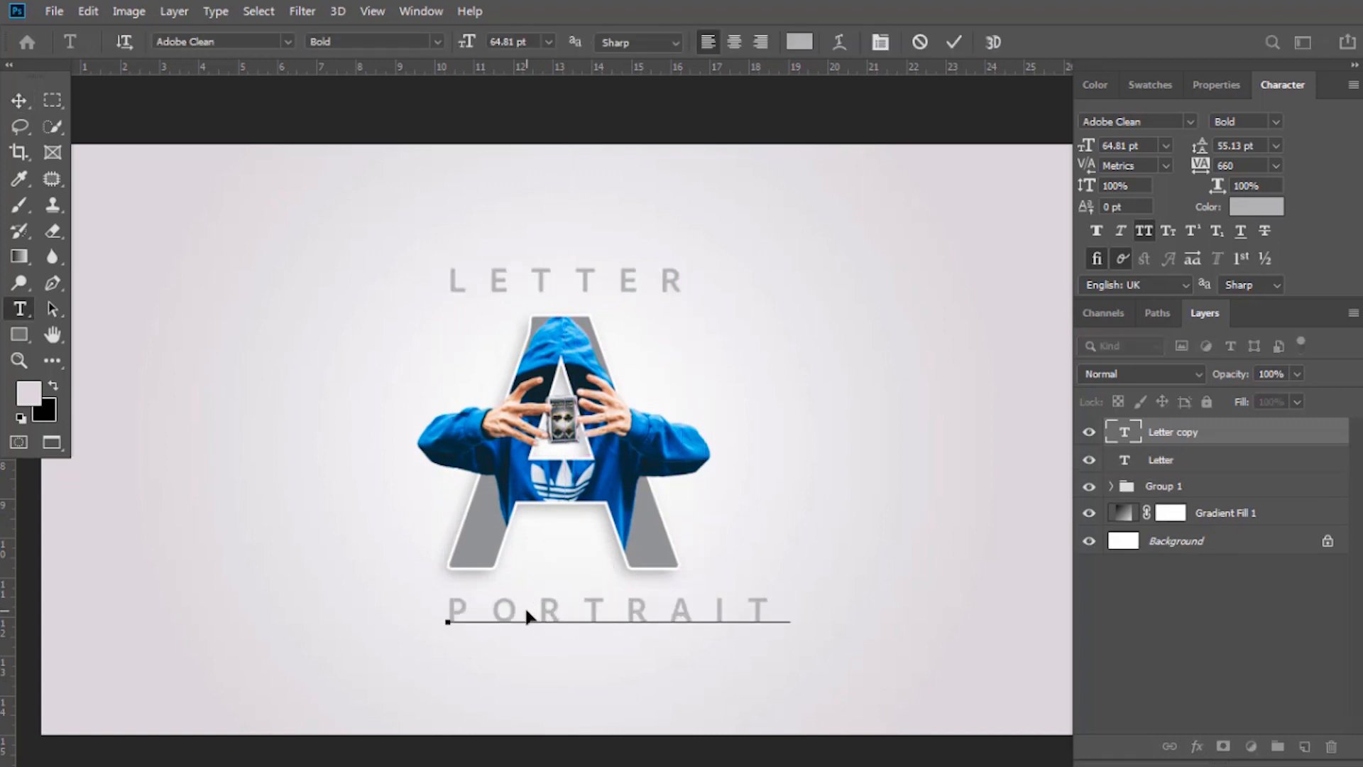
left_click(954, 44)
Center the PORTRAIT text horizontally on the canvas and clear the selection.
left_click(19, 101)
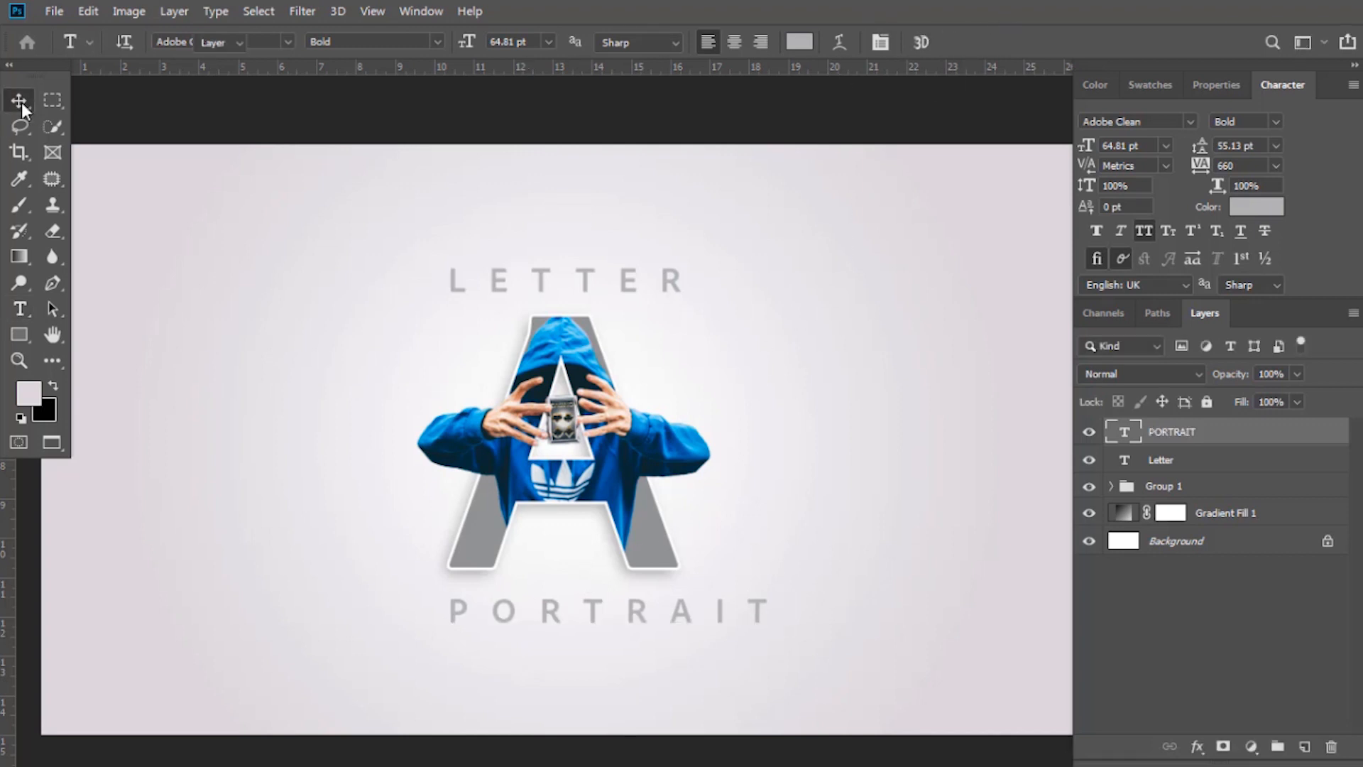
key("ctrl+a")
left_click(456, 44)
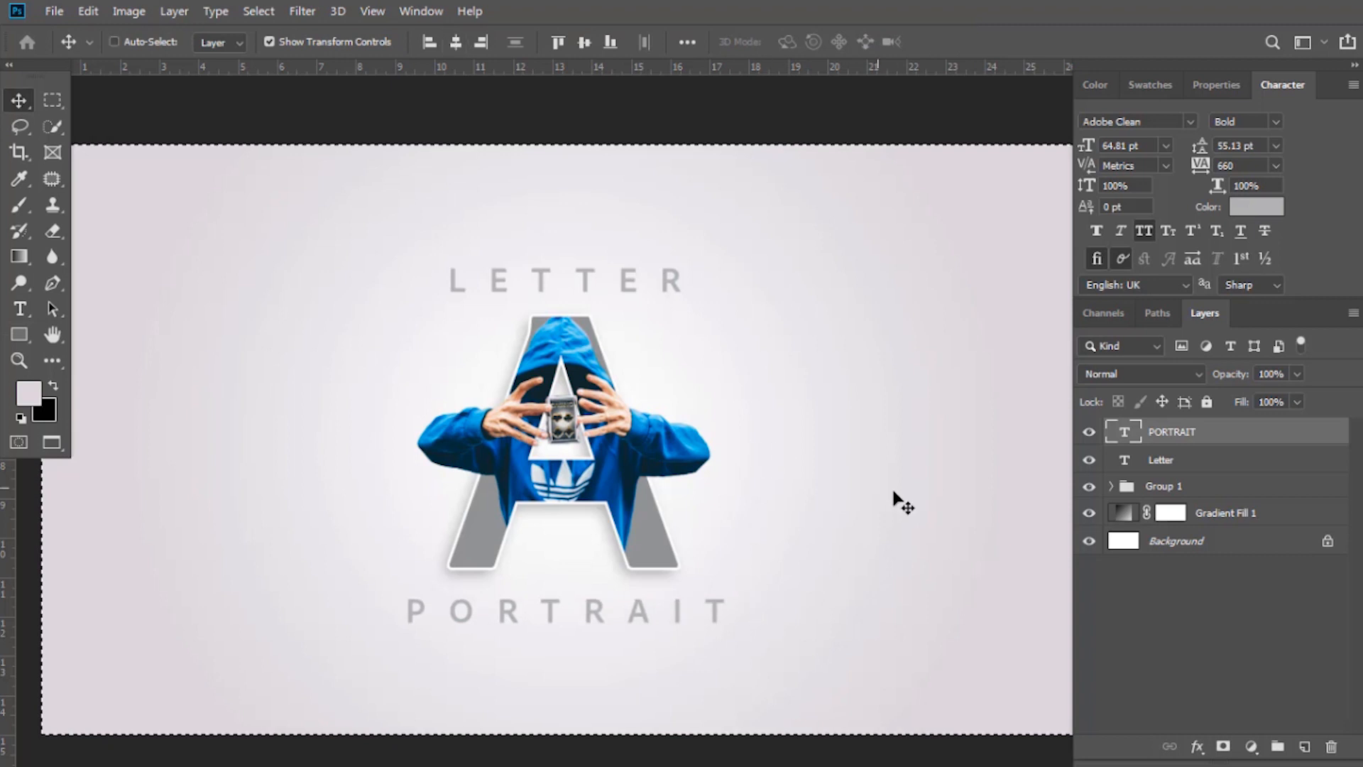
left_click(878, 488)
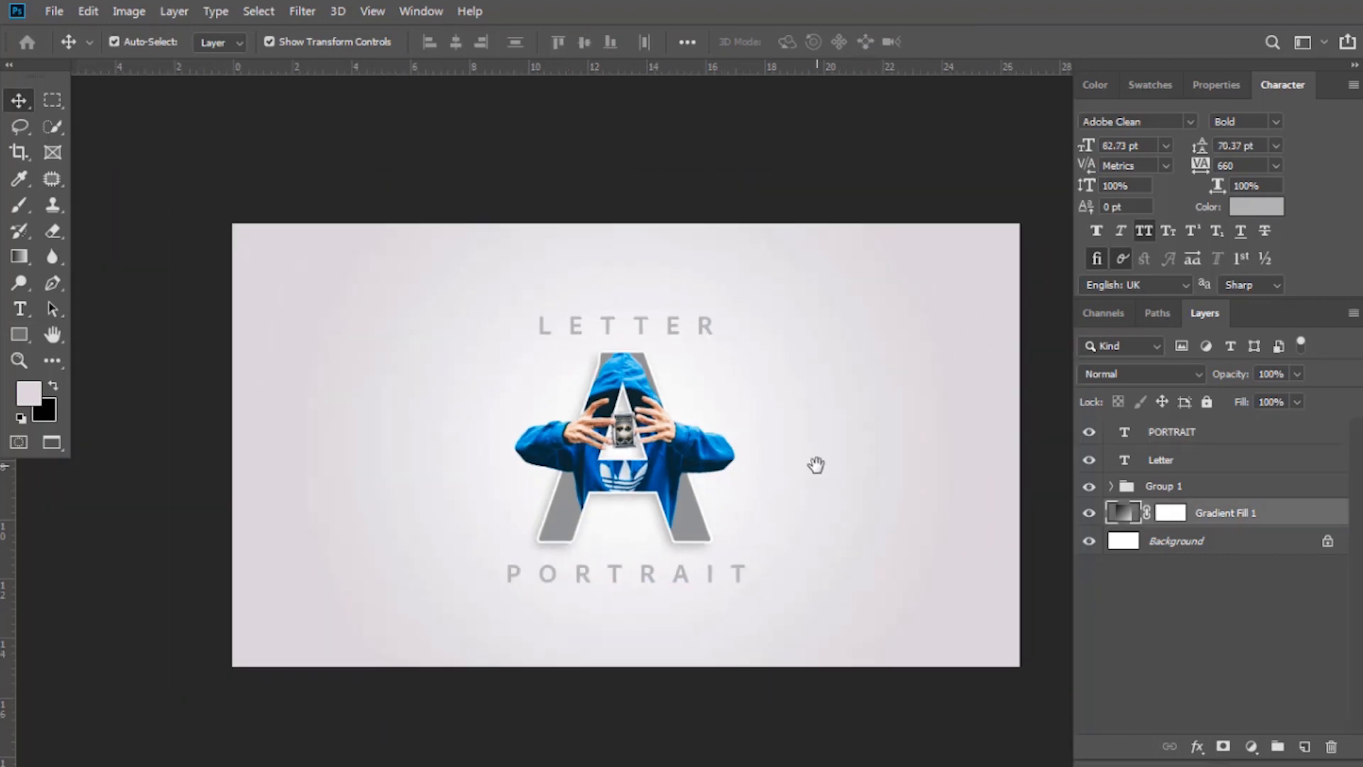